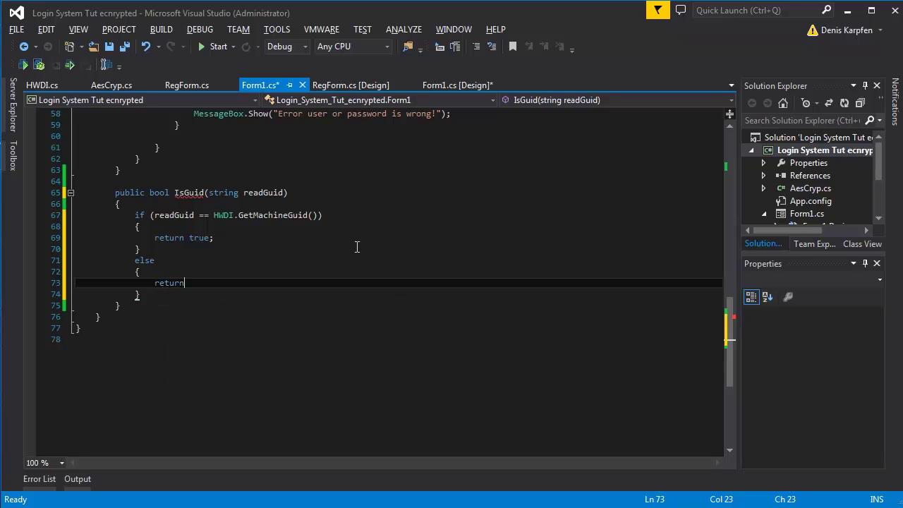
type("false;")
- Save Form1.cs with IsGuid's else branch returning false, then review the login code
key("ctrl+s")
scroll(340, 261, "up", 5)
scroll(275, 267, "up", 5)
scroll(276, 267, "up", 4)
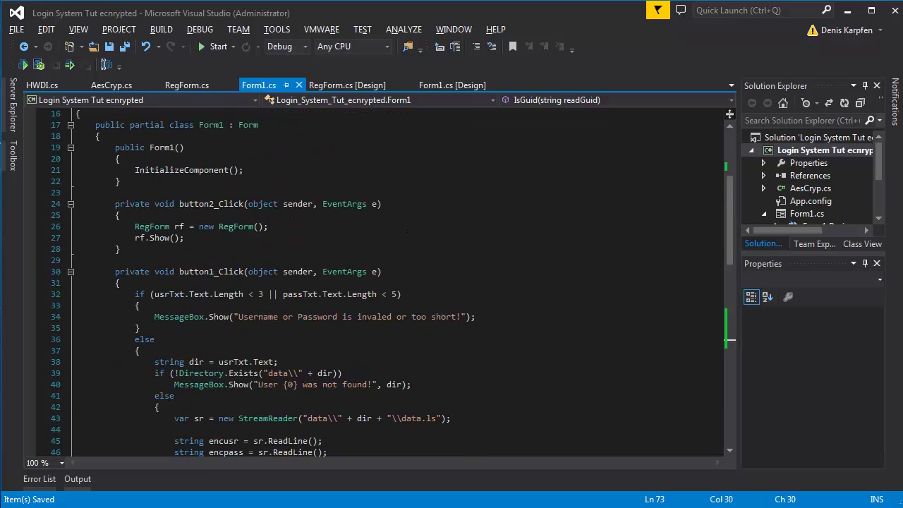
left_click(369, 250)
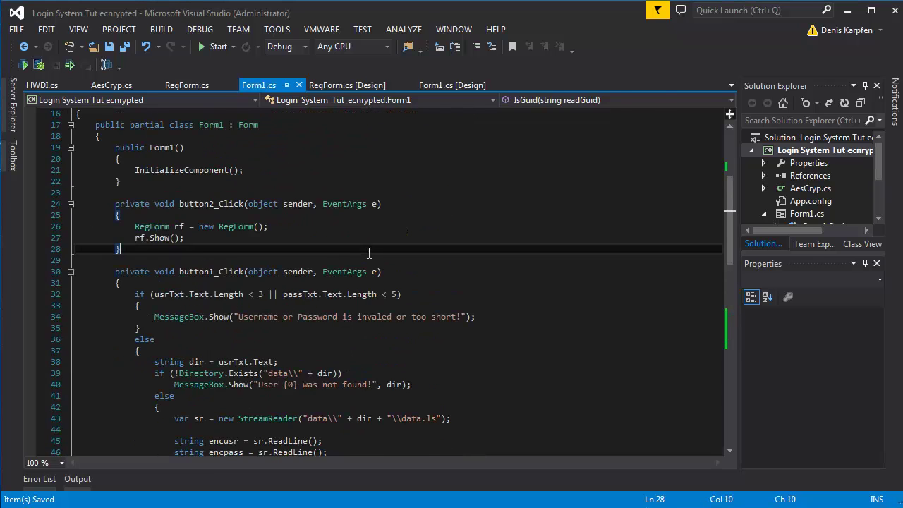
scroll(369, 252, "down", 3)
scroll(370, 252, "down", 4)
scroll(369, 283, "down", 3)
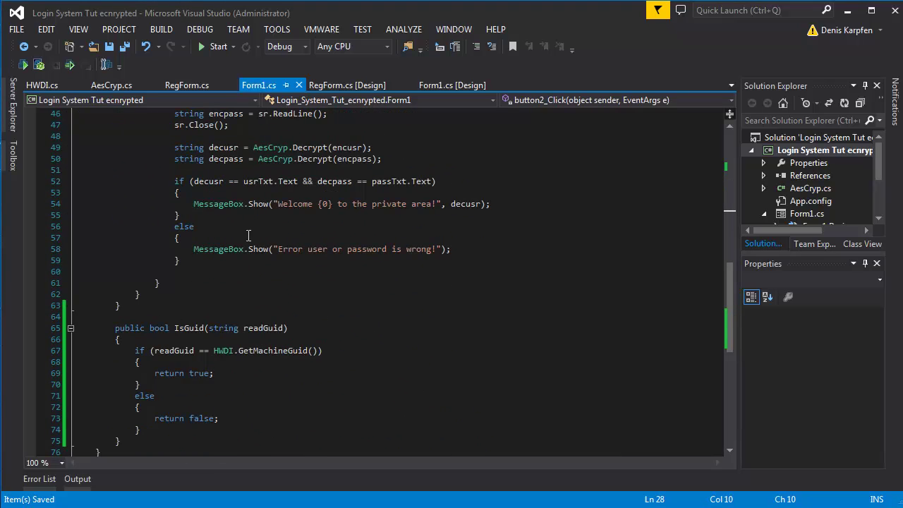
left_click(256, 170)
scroll(377, 221, "up", 4)
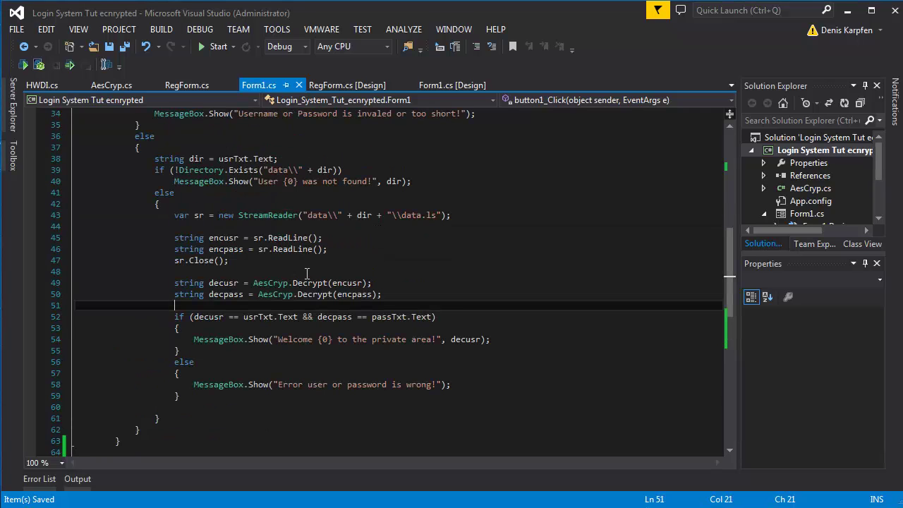
left_click(339, 250)
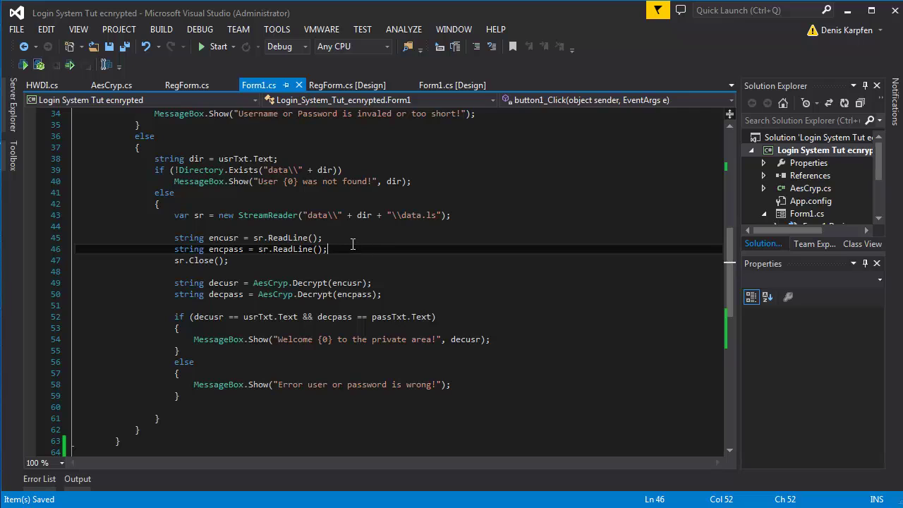
- Add 'string readGuid = sr.ReadLine();' below the encpass ReadLine line
key("Return")
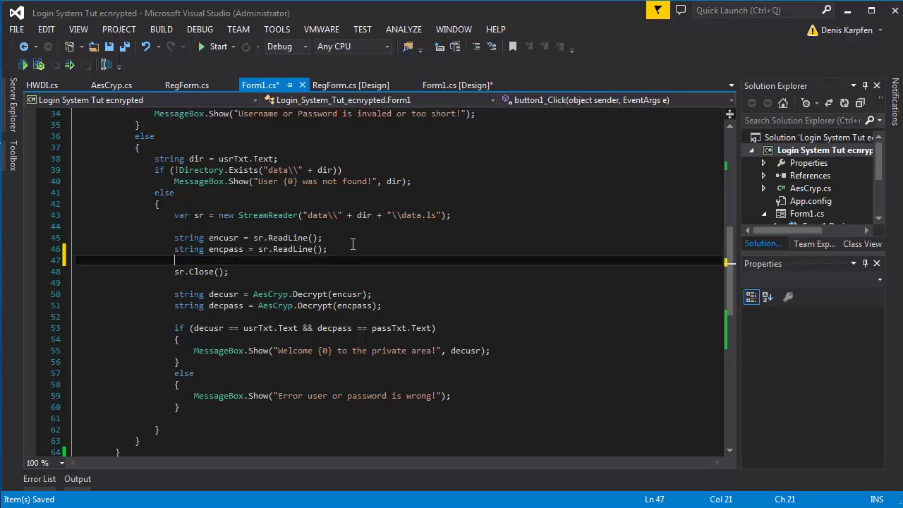
type("tring ")
type("read")
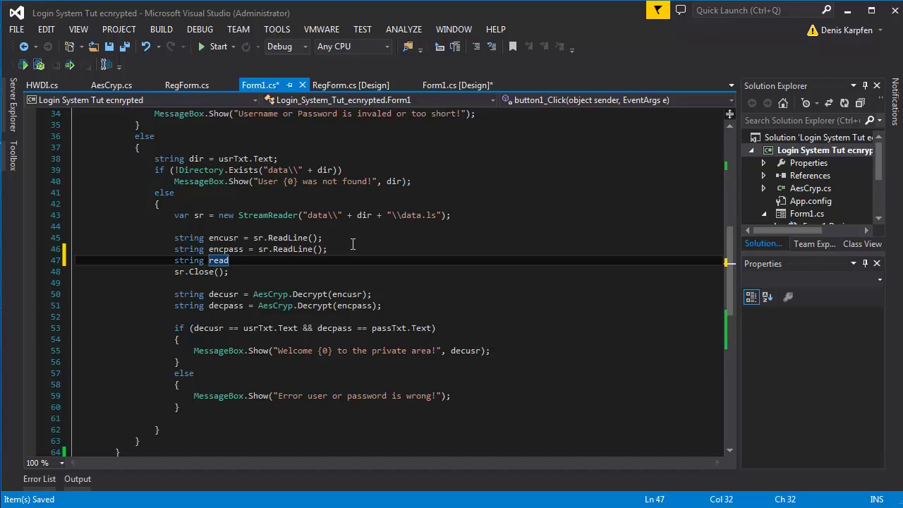
type("Guid")
type(" = sr.Read")
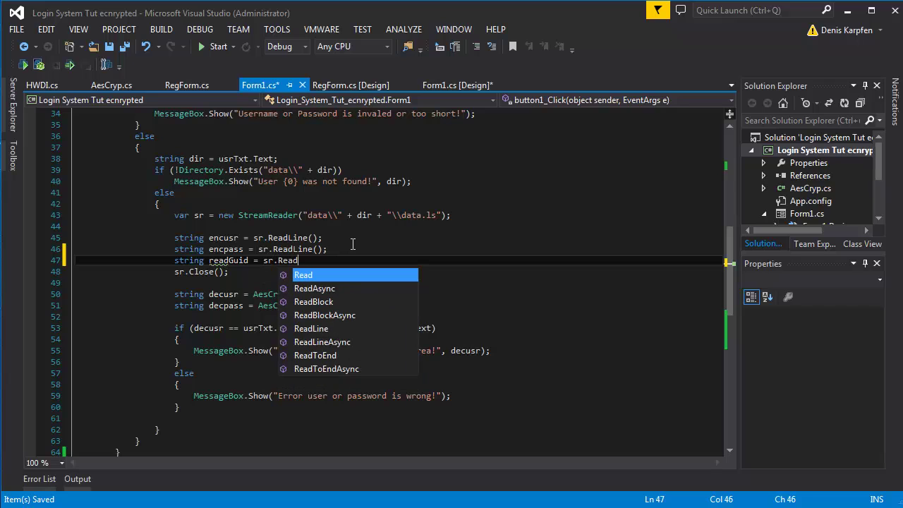
type("Line()")
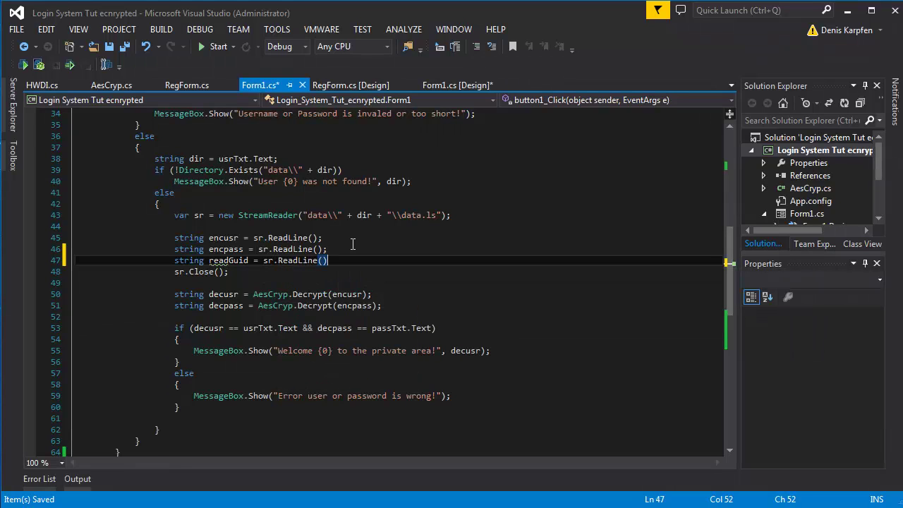
type(";")
mouse_move(312, 306)
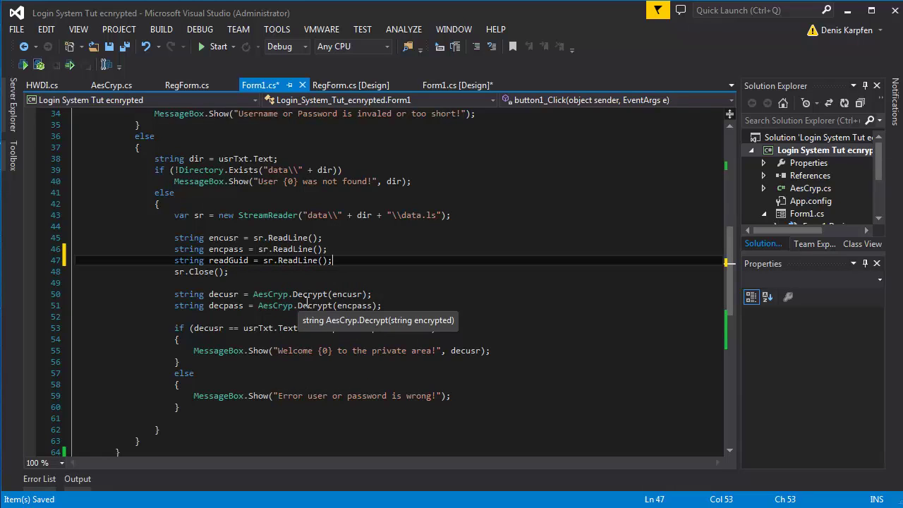
left_click(337, 305)
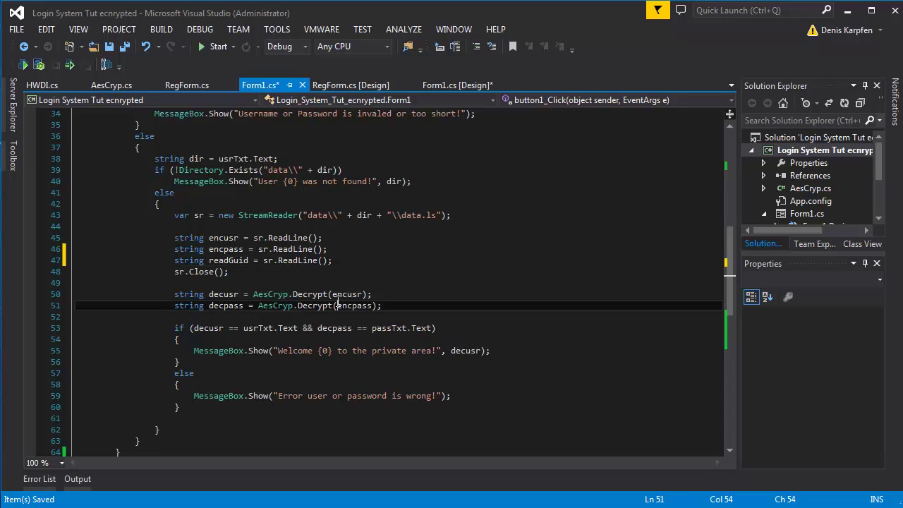
scroll(338, 303, "down", 1)
scroll(342, 300, "down", 1)
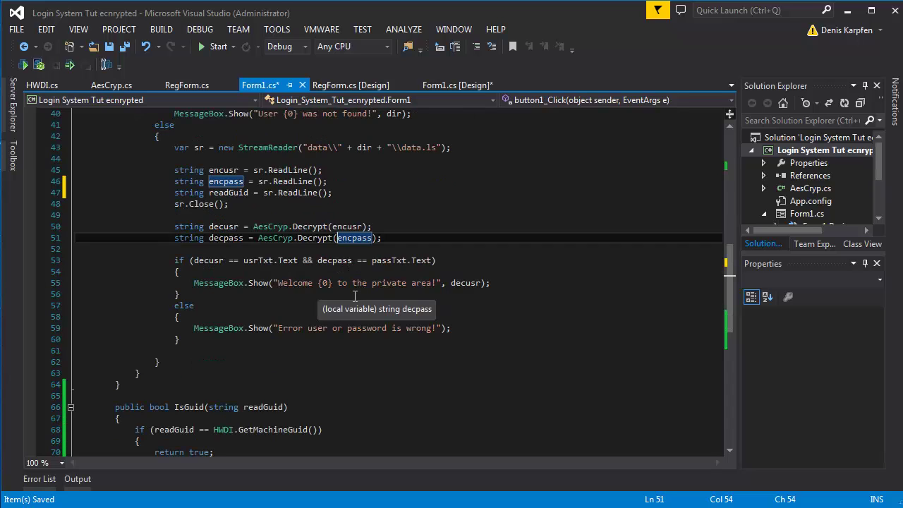
scroll(342, 300, "up", 2)
scroll(331, 282, "up", 1)
left_click(331, 272)
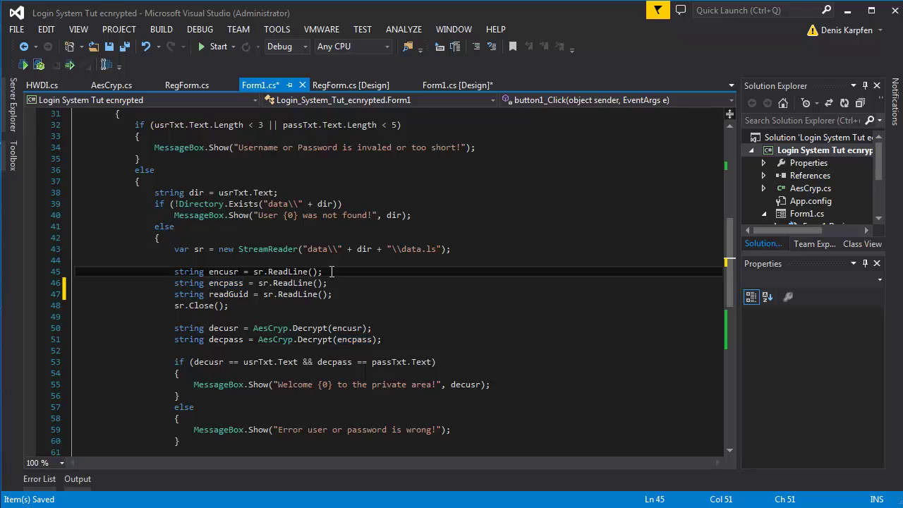
scroll(332, 271, "up", 2)
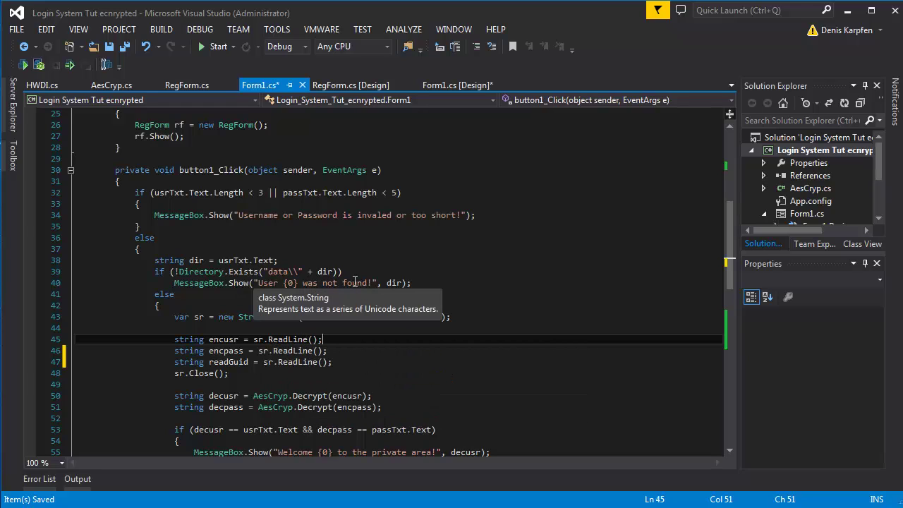
- Replace the {0} placeholder and ', dir' argument with "User " + dir + " was not found!", then save
left_click_drag(298, 283, 274, 283)
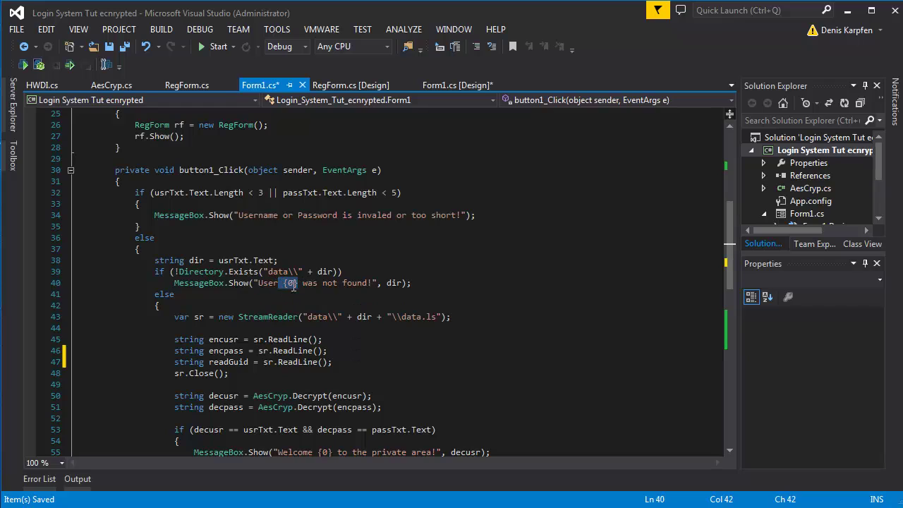
type("r")
left_click(379, 283)
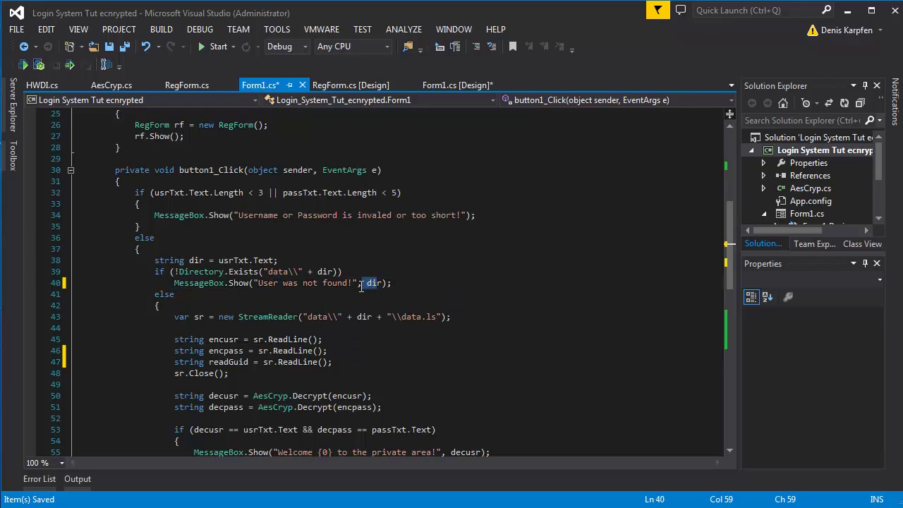
key("BackSpace")
key("BackSpace")
key("BackSpace")
left_click(288, 283)
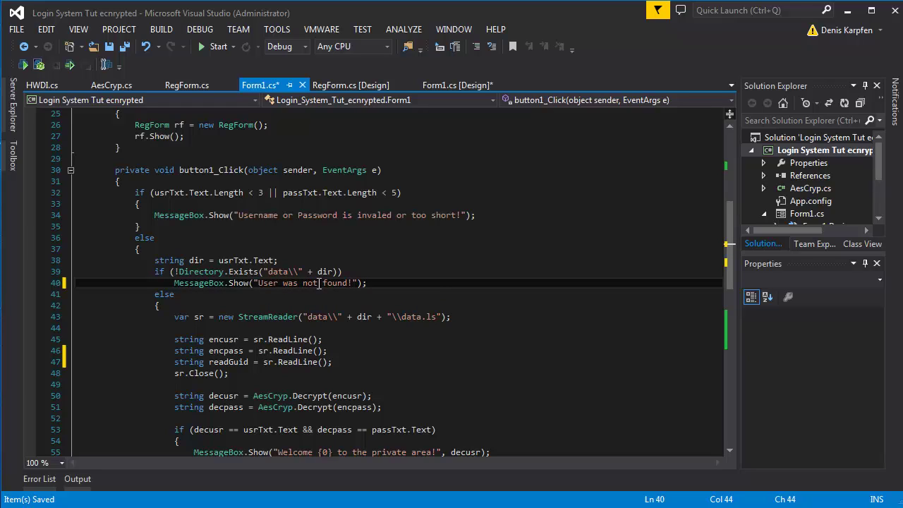
type("\"")
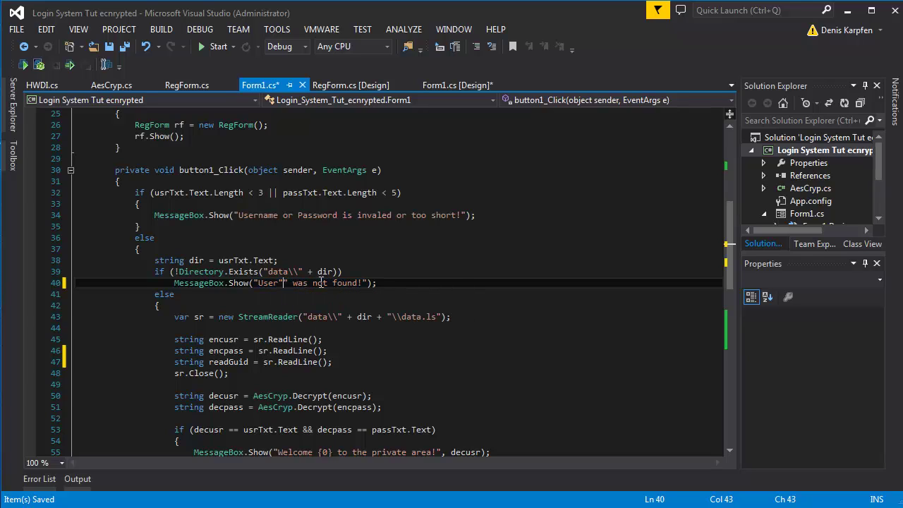
key("BackSpace")
key("BackSpace")
type("\"")
type(" + ")
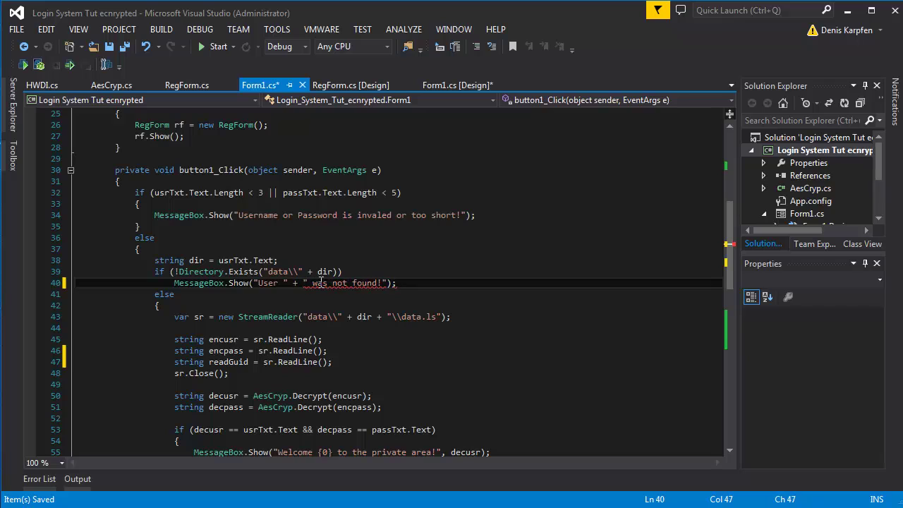
type("dir +")
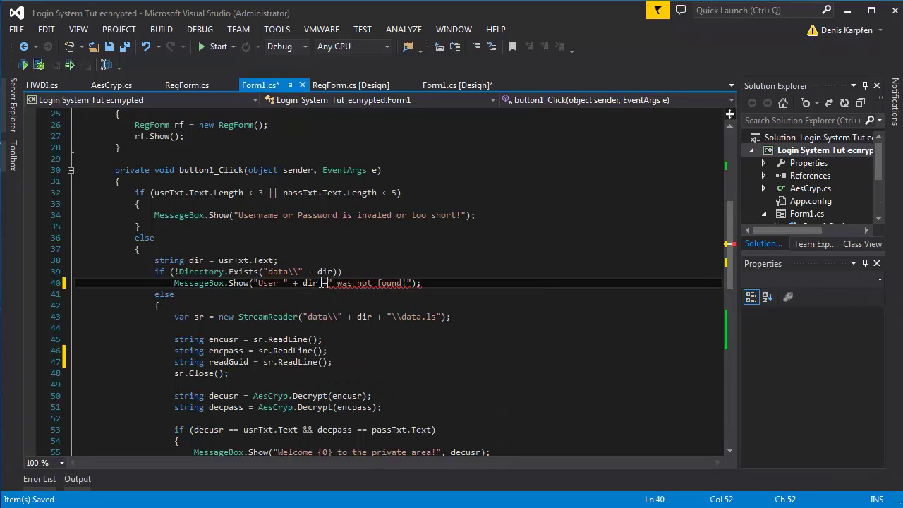
left_click(378, 328)
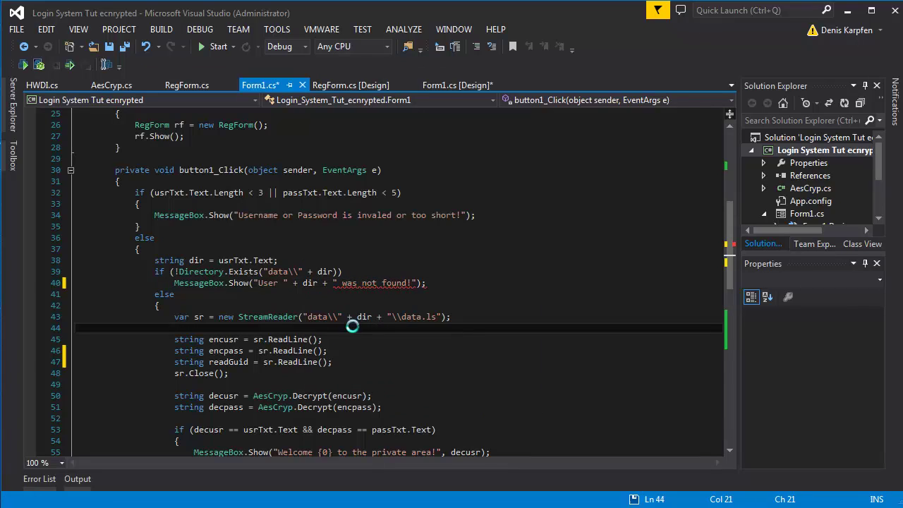
key("ctrl+s")
left_click(329, 317)
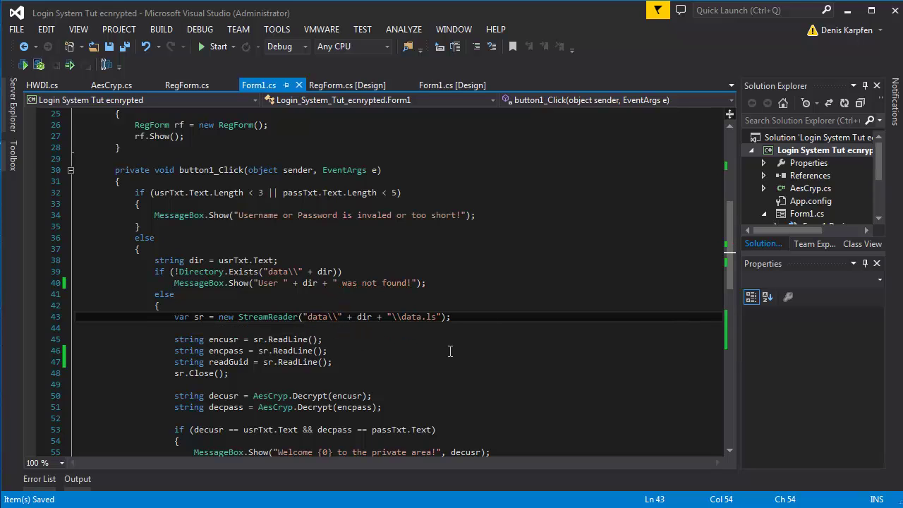
scroll(447, 347, "down", 2)
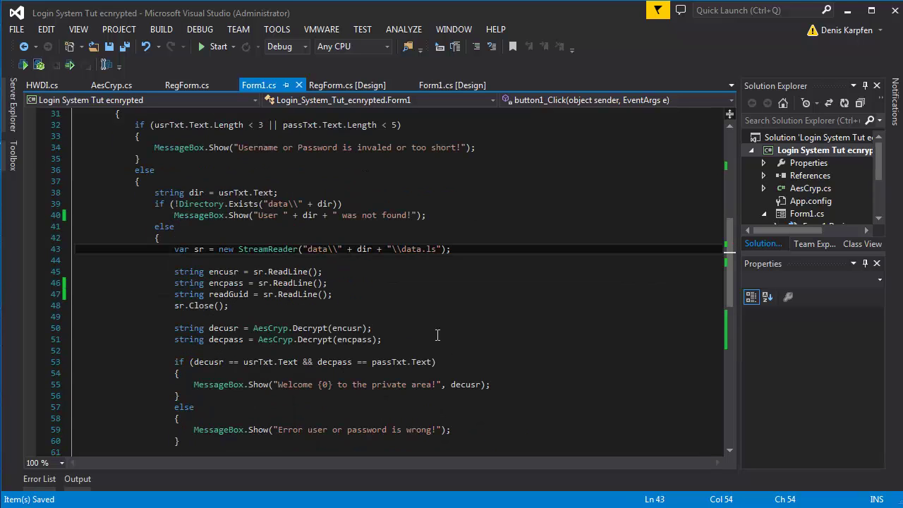
- Insert users\\ into the login StreamReader path and save Form1.cs
left_click(192, 85)
scroll(363, 280, "down", 4)
scroll(360, 296, "down", 5)
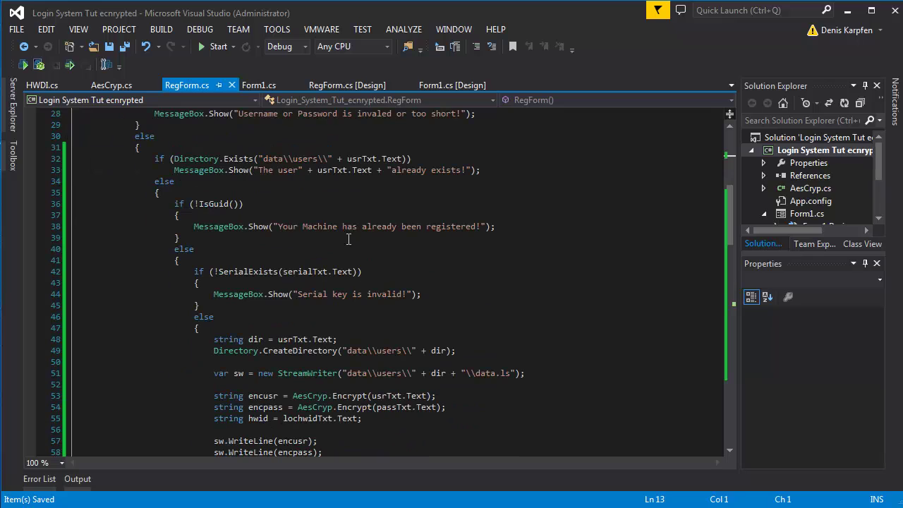
scroll(445, 289, "down", 3)
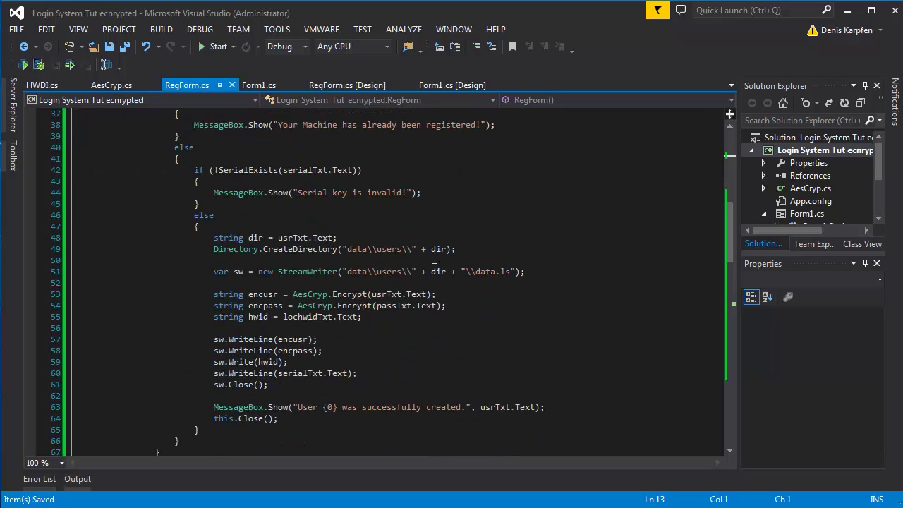
left_click(262, 85)
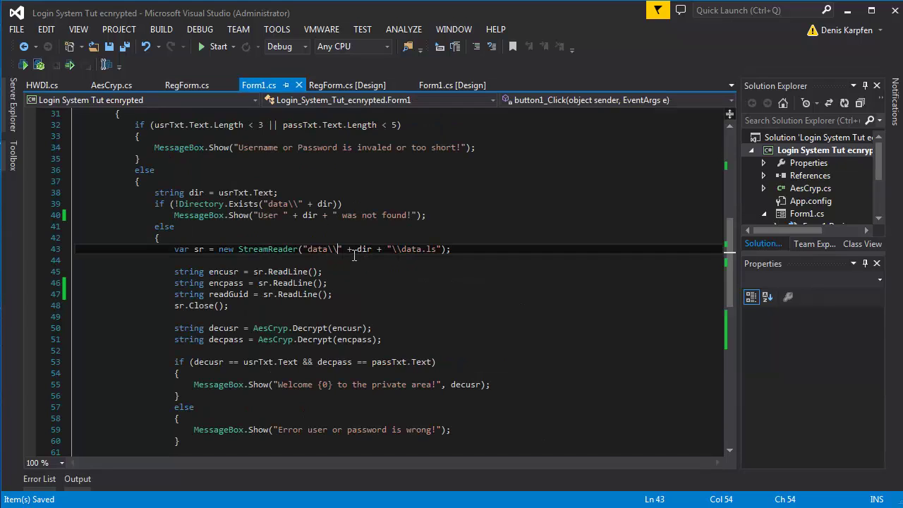
type("users\\\\")
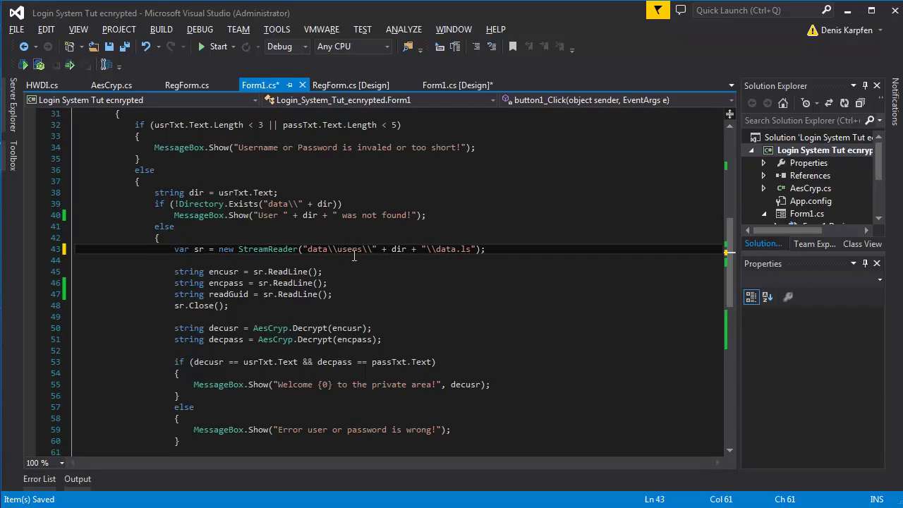
key("ctrl+shift+s")
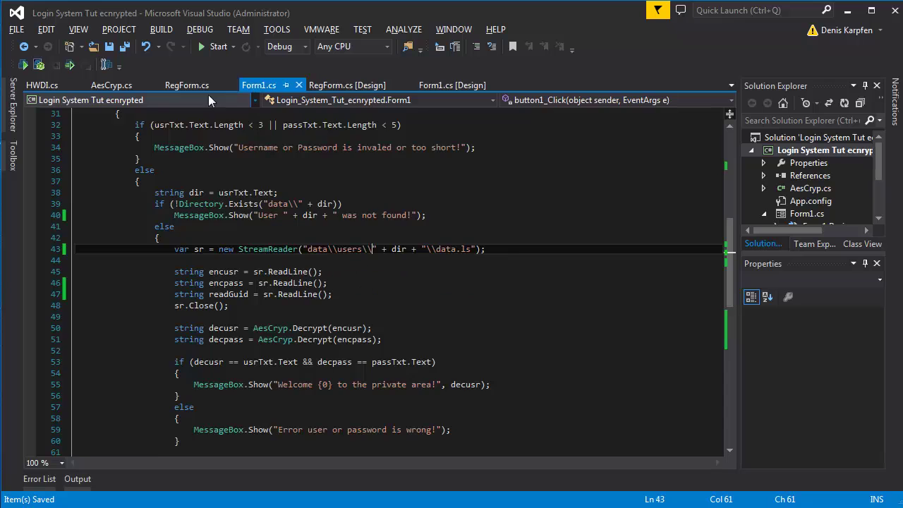
left_click(184, 85)
scroll(370, 310, "down", 2)
scroll(404, 328, "down", 4)
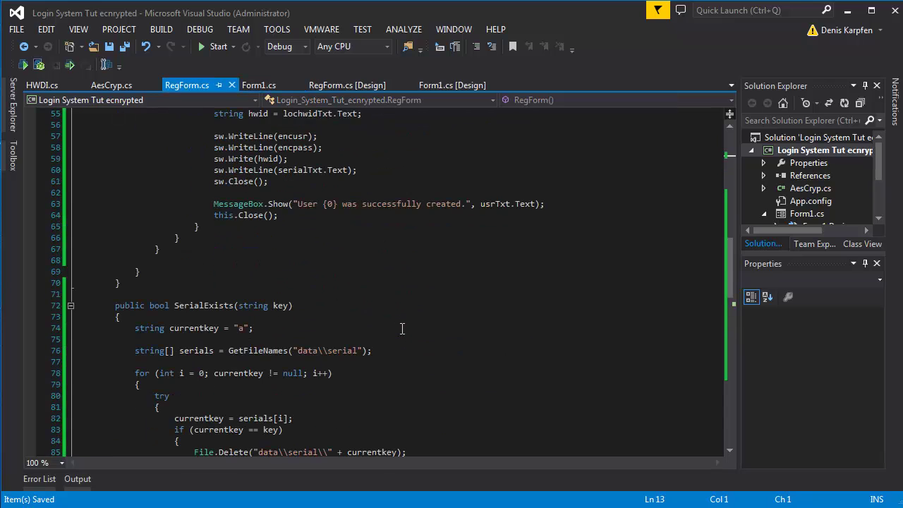
scroll(404, 328, "down", 6)
scroll(404, 328, "up", 8)
scroll(404, 328, "up", 5)
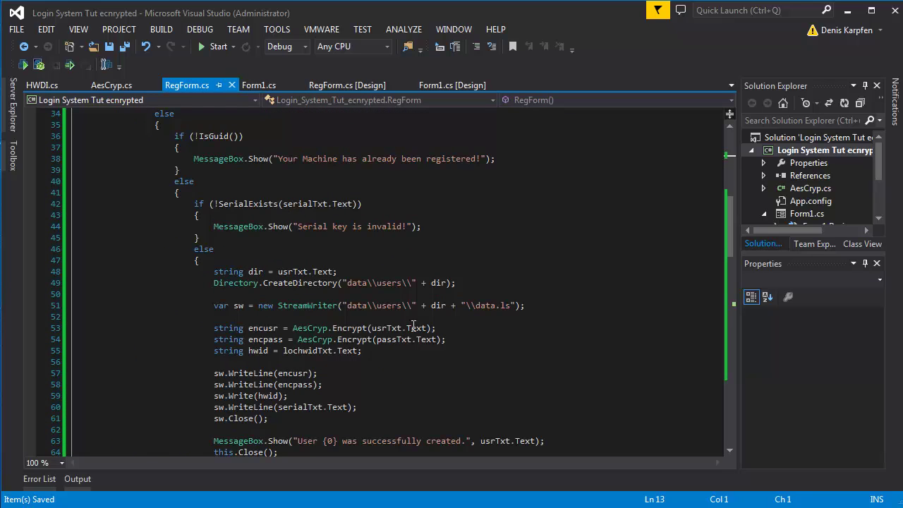
scroll(414, 327, "down", 6)
scroll(397, 336, "down", 6)
left_click(424, 228)
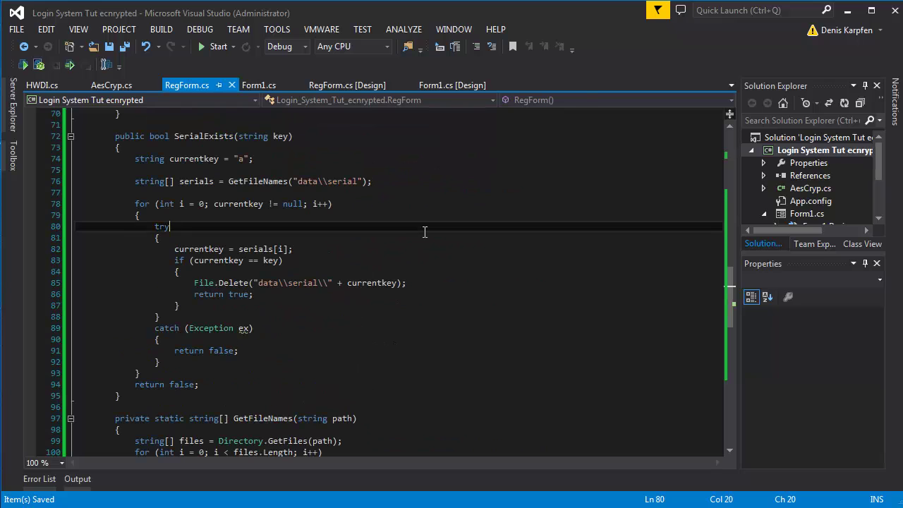
scroll(422, 235, "up", 5)
scroll(406, 261, "down", 4)
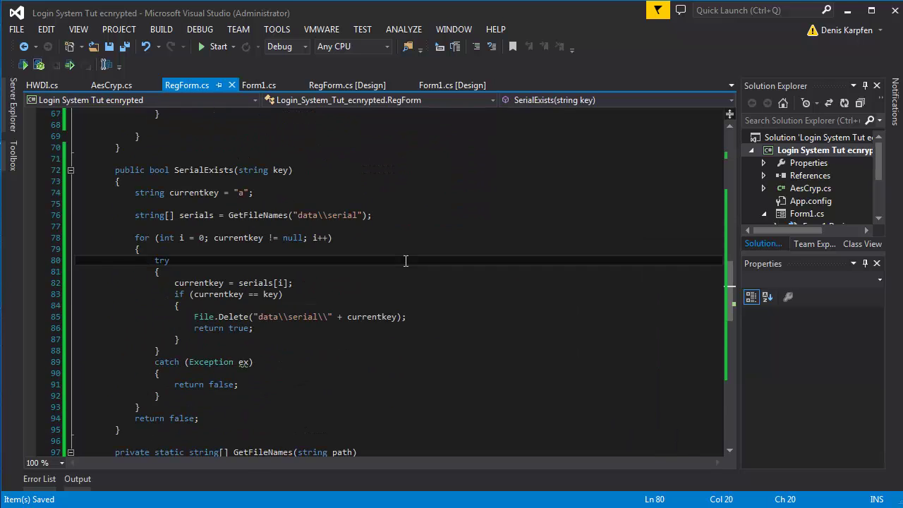
scroll(406, 261, "up", 3)
scroll(406, 261, "up", 7)
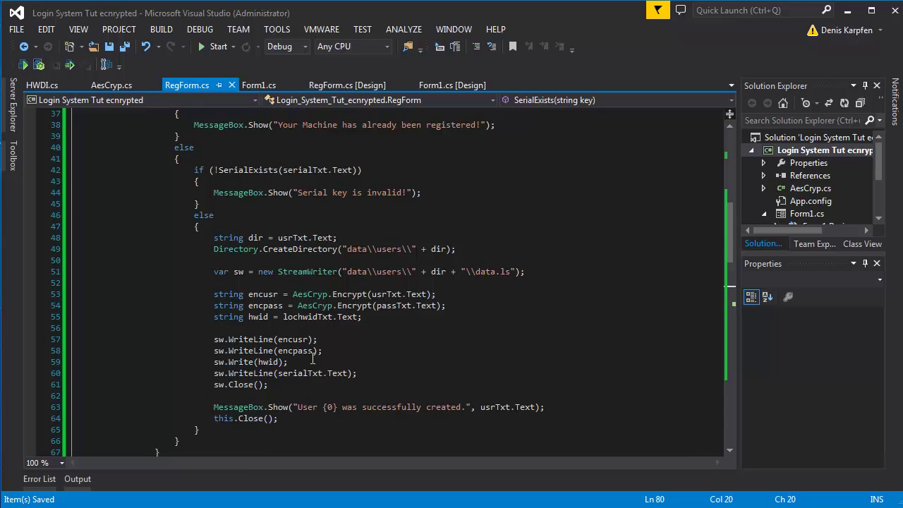
scroll(313, 358, "up", 3)
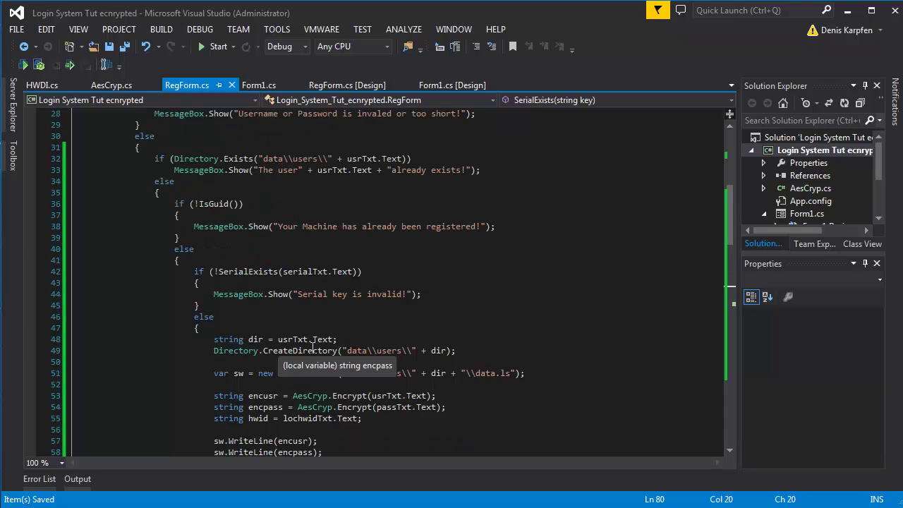
scroll(280, 288, "up", 1)
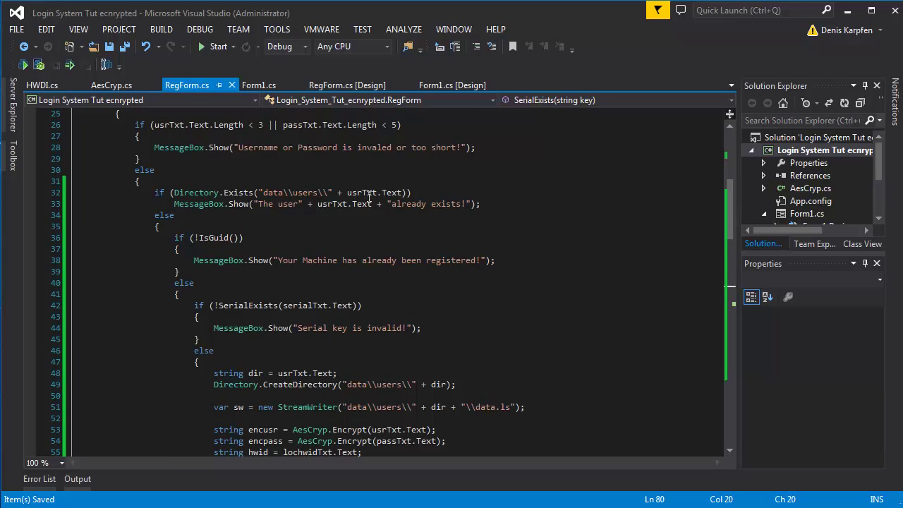
scroll(475, 208, "up", 1)
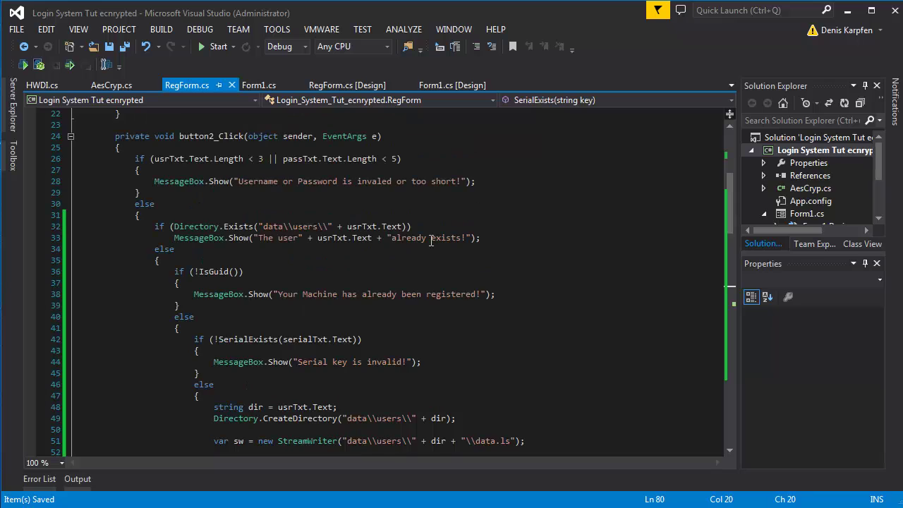
scroll(476, 280, "up", 2)
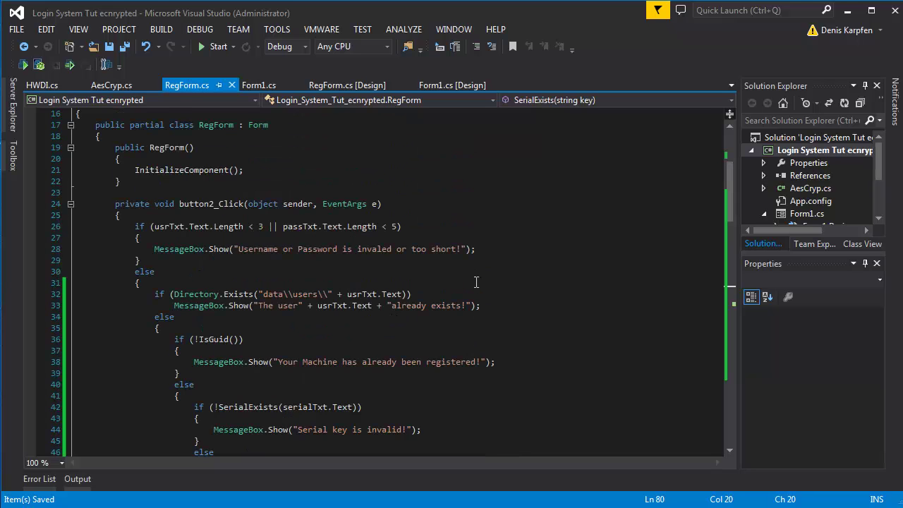
scroll(476, 280, "up", 2)
scroll(475, 280, "down", 5)
left_click(328, 87)
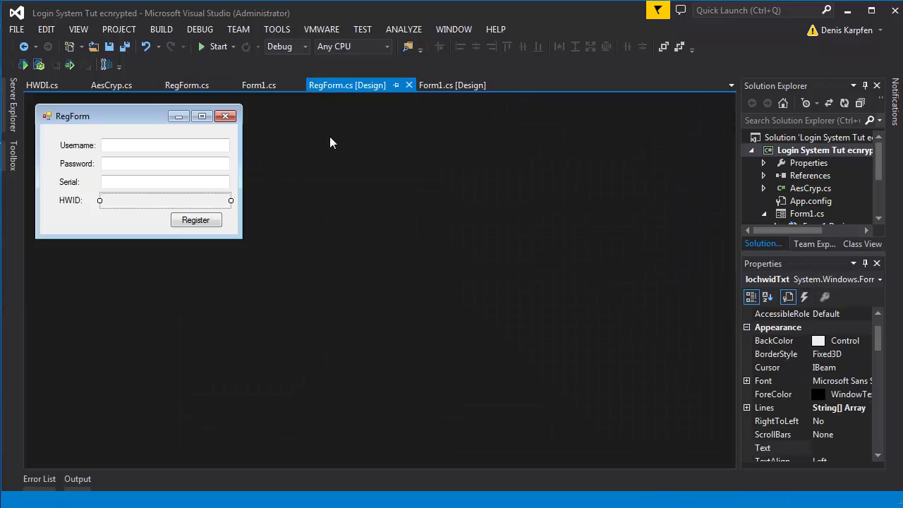
left_click(278, 87)
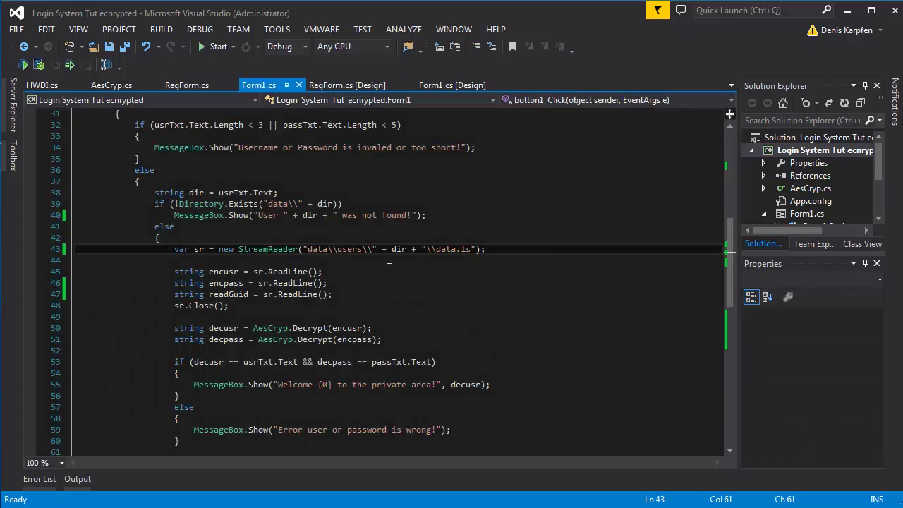
- Add spaces around the username in RegForm's 'already exists' message and save
left_click(184, 86)
left_click(299, 204)
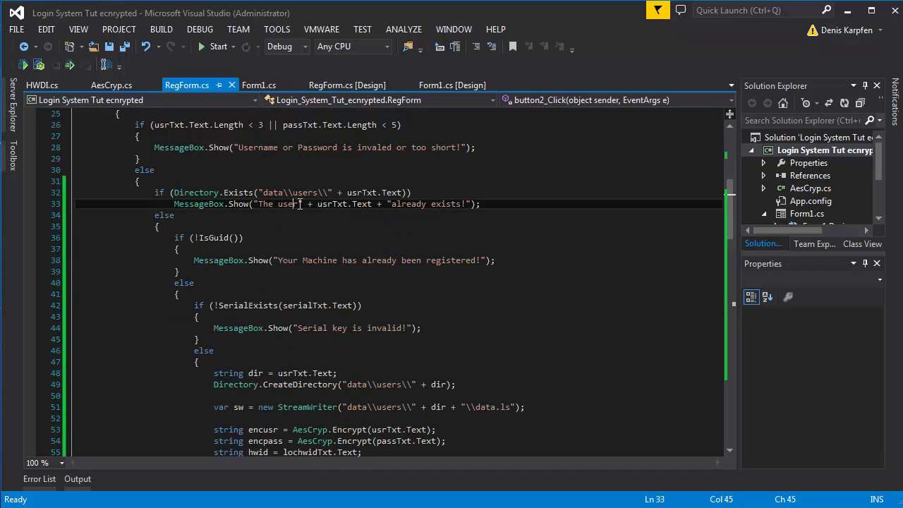
left_click(397, 204)
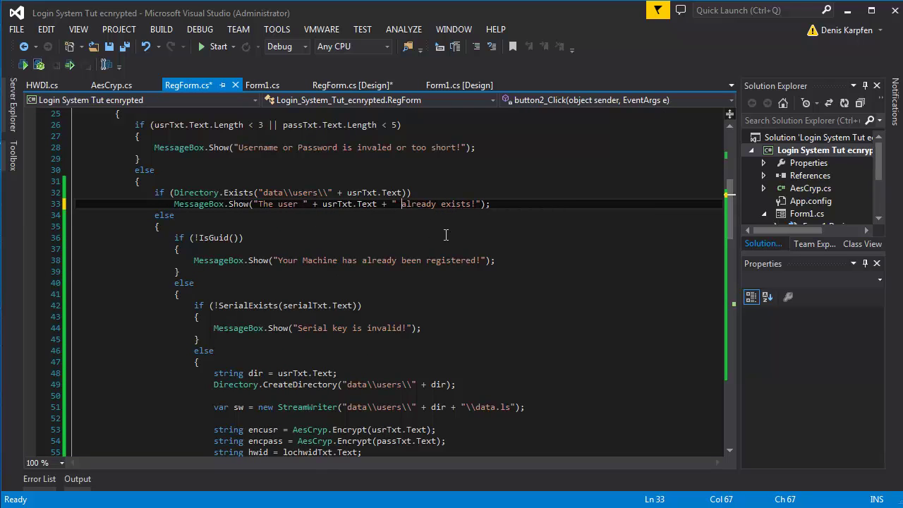
scroll(476, 307, "down", 5)
key("ctrl+s")
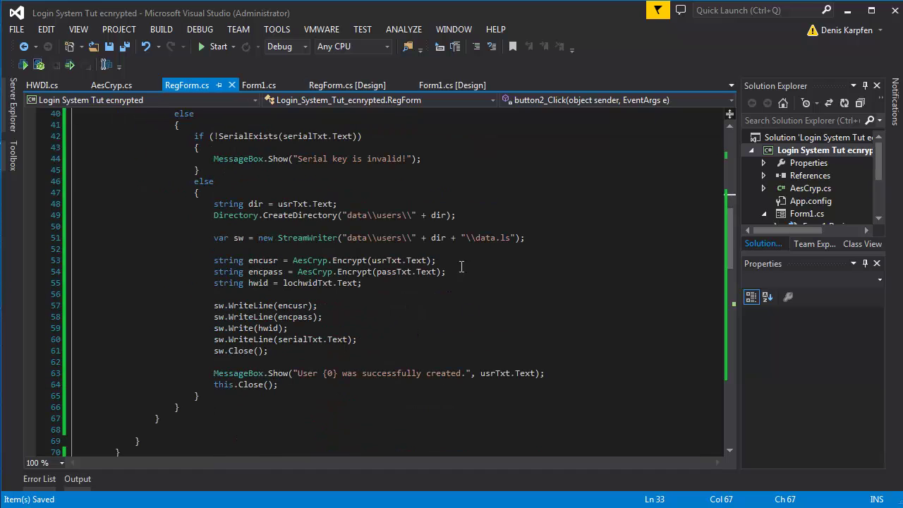
scroll(487, 283, "down", 5)
scroll(491, 285, "down", 3)
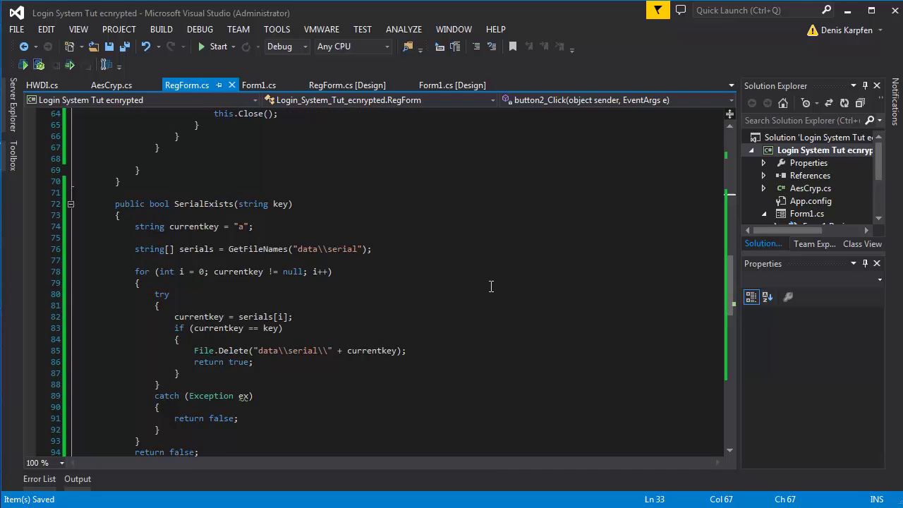
scroll(487, 282, "up", 14)
scroll(485, 278, "up", 6)
scroll(480, 267, "down", 3)
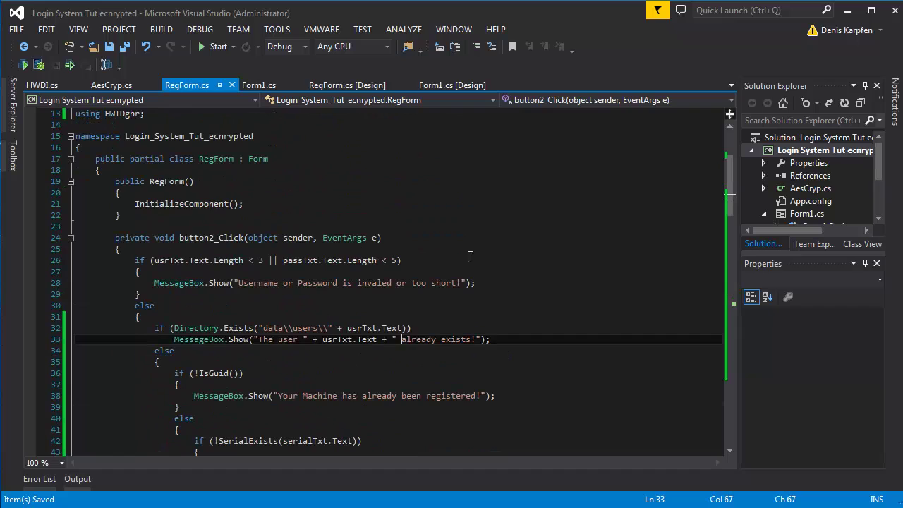
left_click(337, 87)
left_click(436, 88)
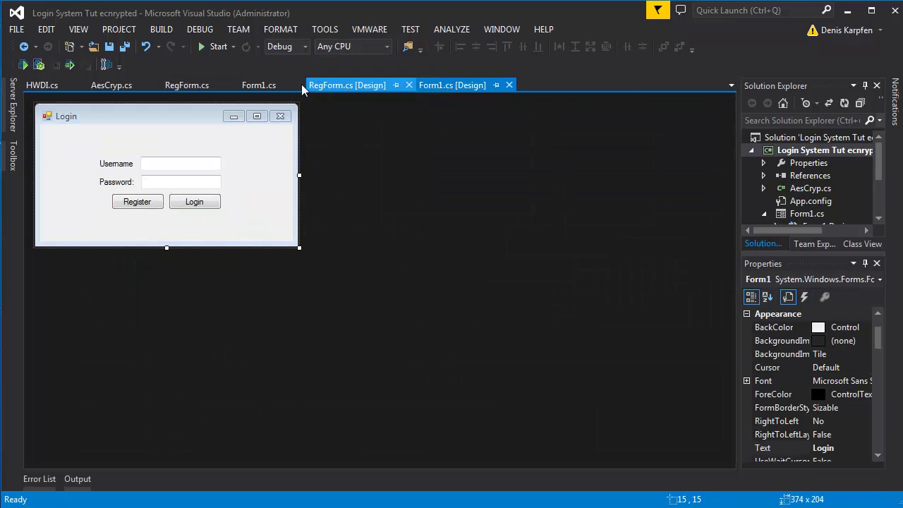
- After the decpass line, add if (!IsGuid(readGuid)) showing "Invalid MachineGUID!"
left_click(259, 84)
left_click(407, 293)
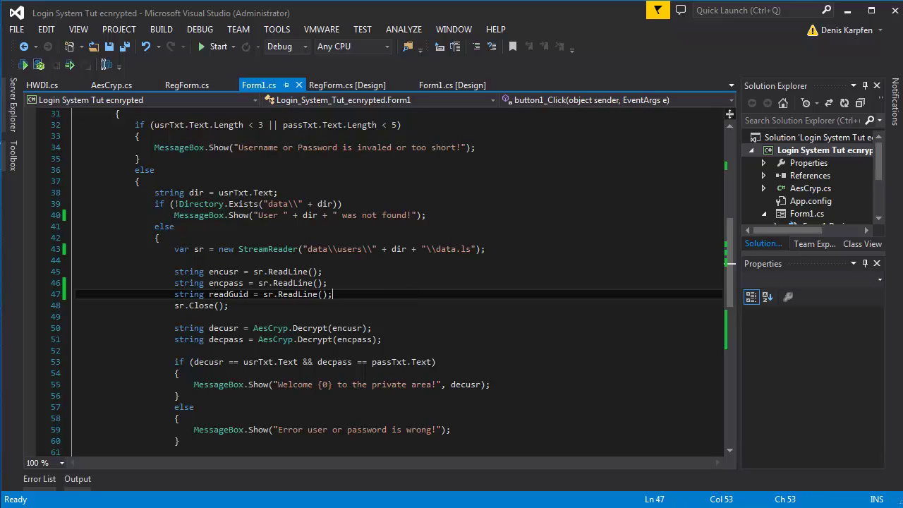
left_click(331, 259)
scroll(331, 247, "down", 3)
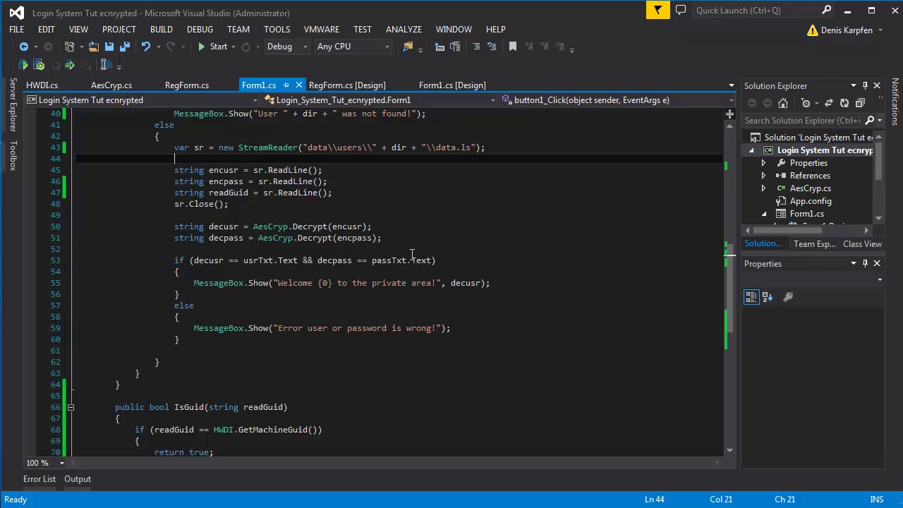
left_click(416, 237)
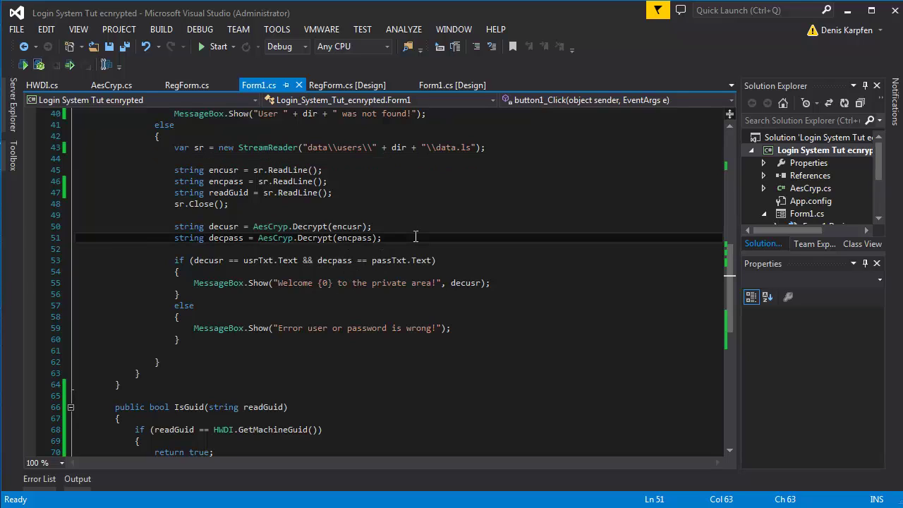
key("Return")
key("Return")
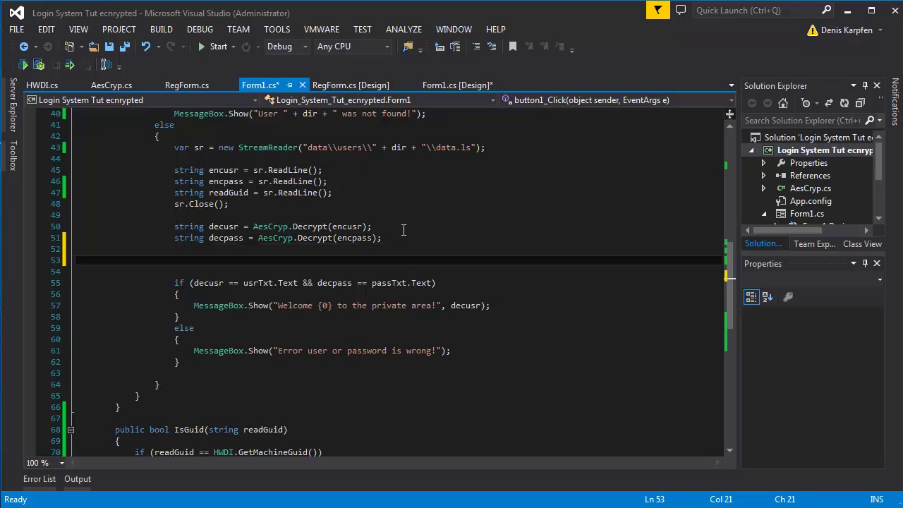
type("if (")
type("!")
type("IsG")
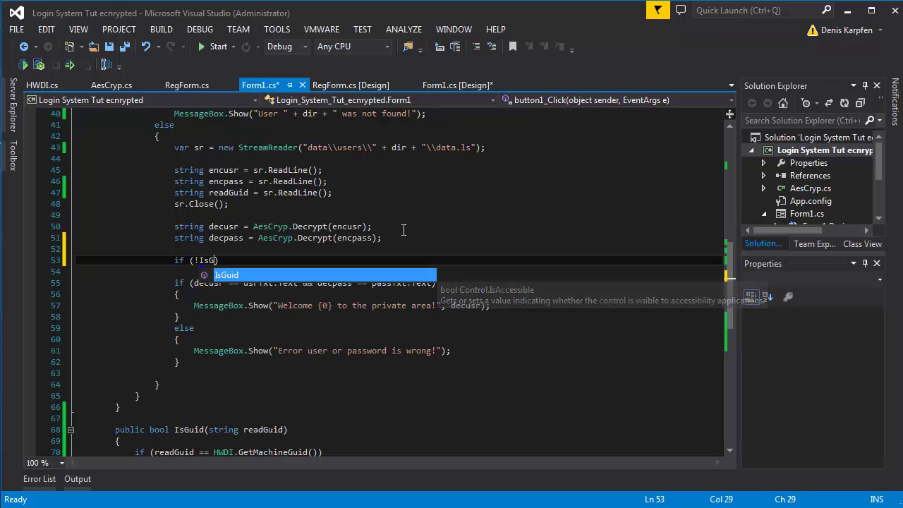
type("uid")
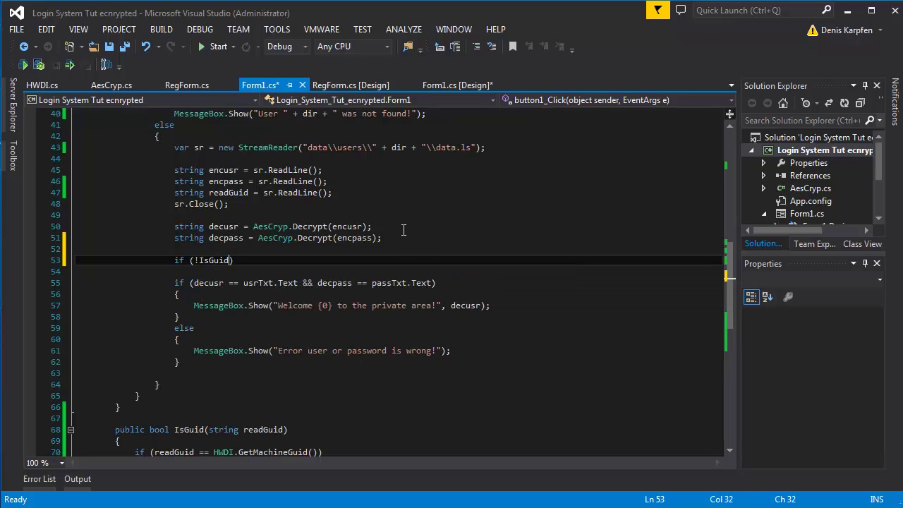
type("(read")
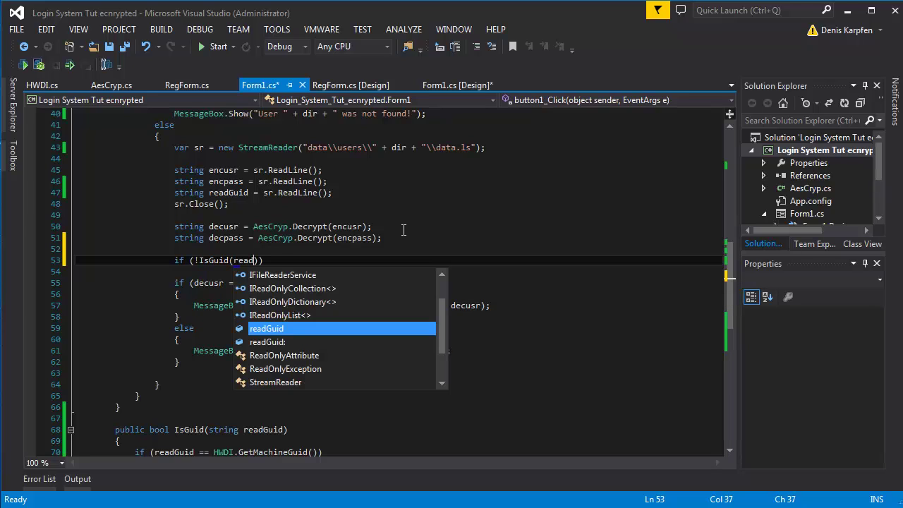
key("Tab")
type(")")
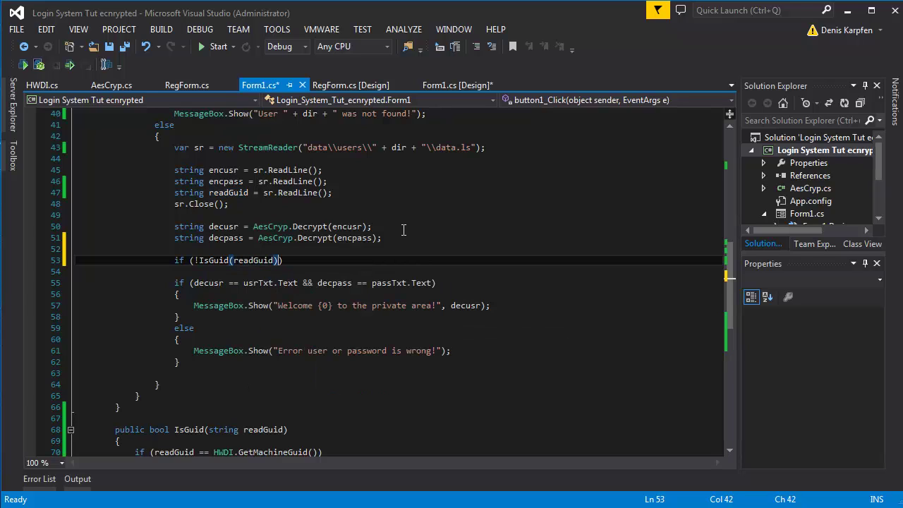
key("Right")
key("Return")
type("{")
key("Return")
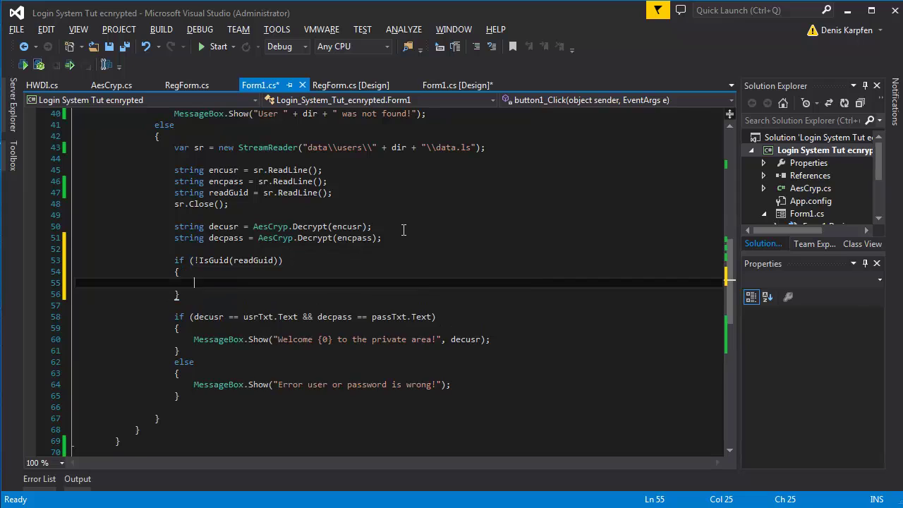
type("MessageBox.Show(\"Invalid MachineGUID!\");")
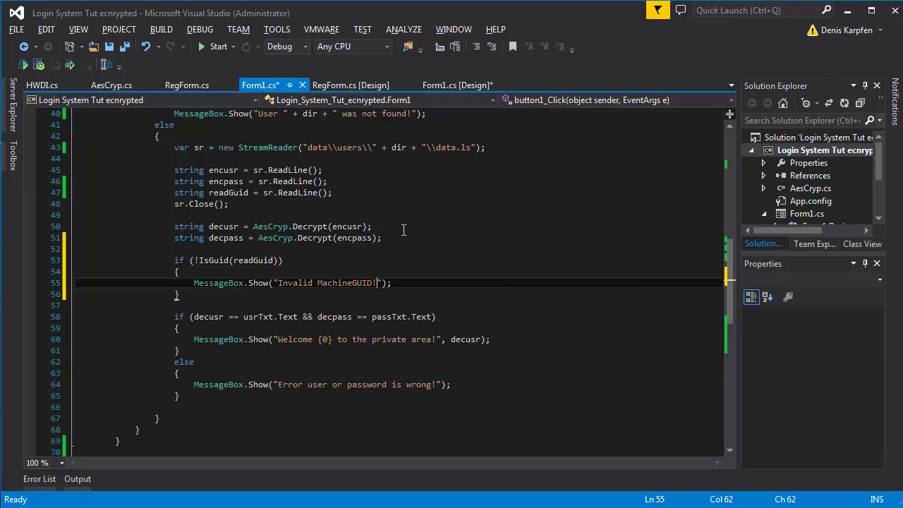
- Wrap the username and password check in an else block after the GUID check
left_click(228, 296)
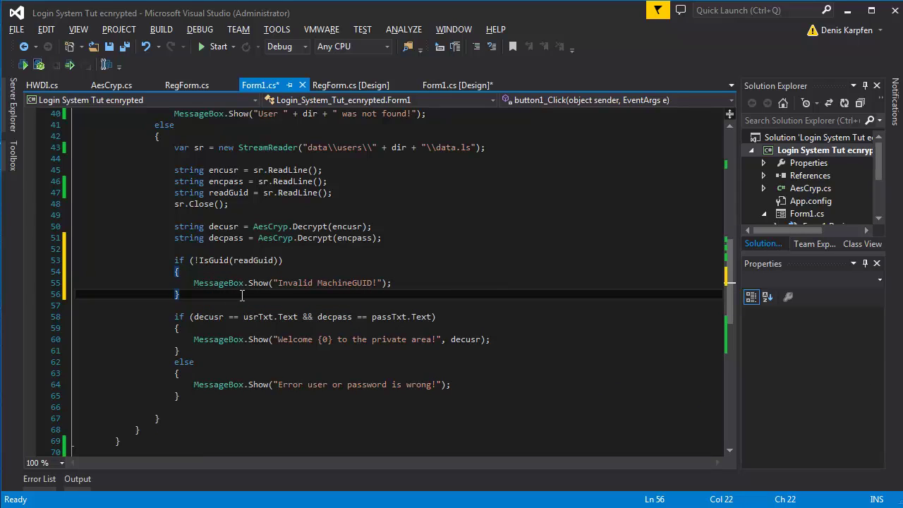
key("Return")
type("else")
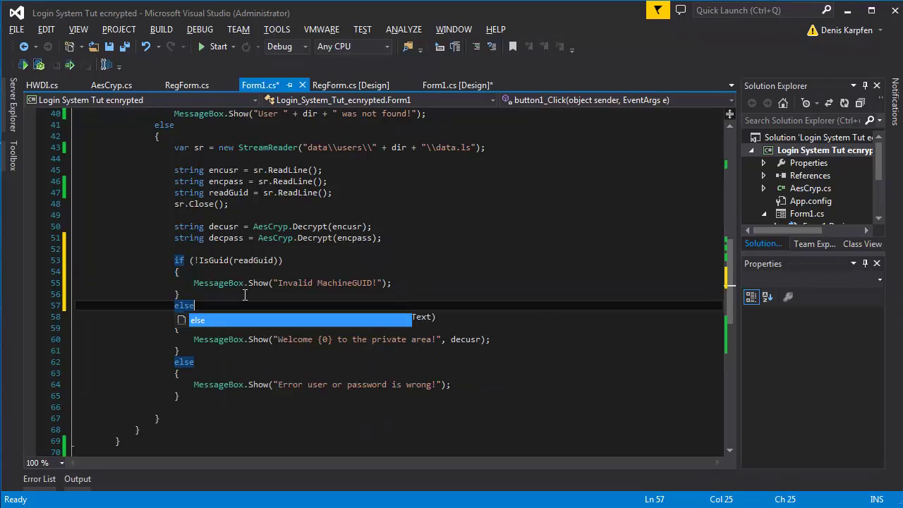
key("Escape")
key("Delete")
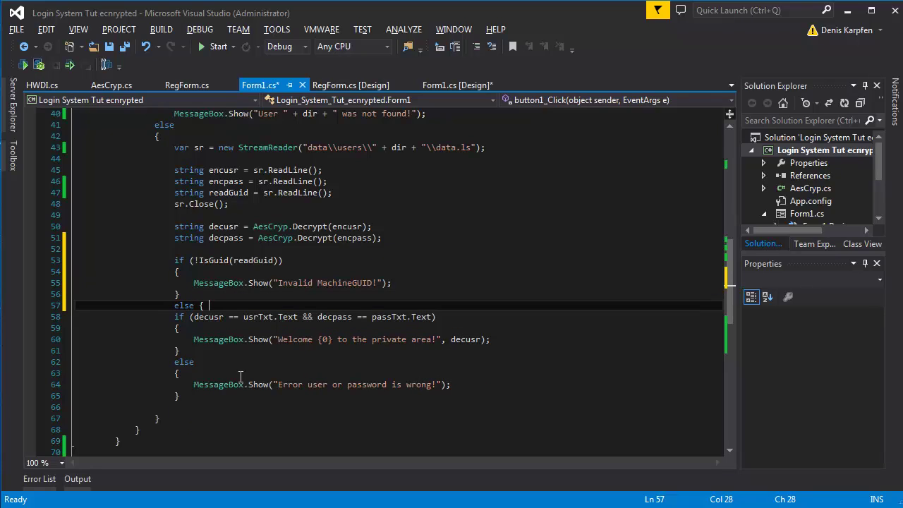
left_click(219, 396)
key("Return")
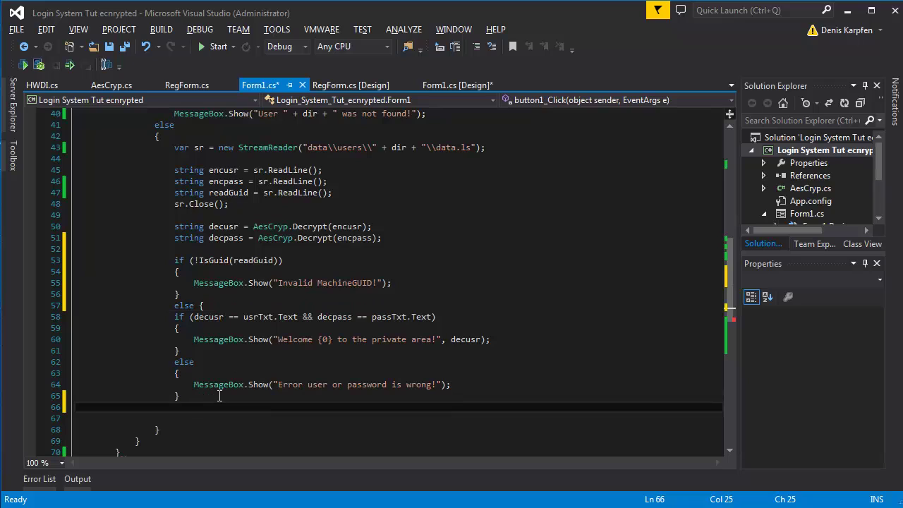
type("}")
- Replace {0} in the welcome message with " + decusr + " and drop the trailing decusr argument
key("ctrl+s")
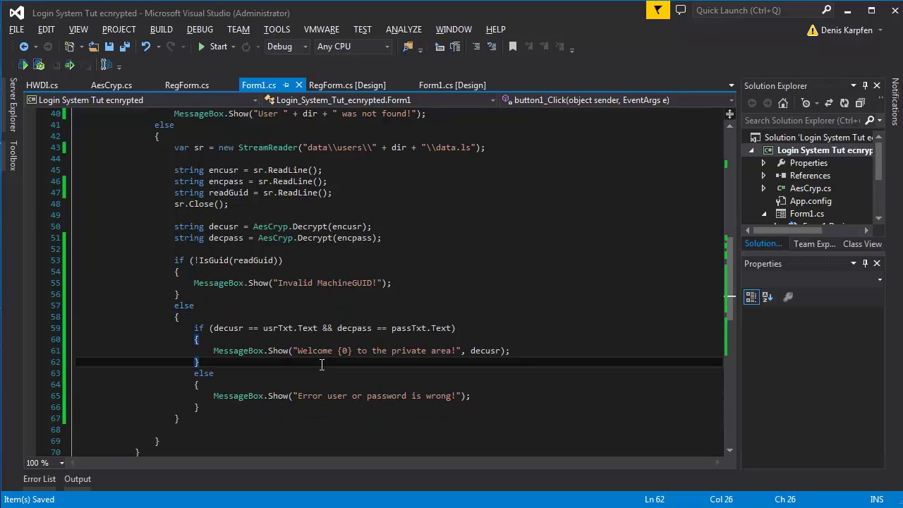
left_click(353, 351)
left_click_drag(352, 351, 338, 350)
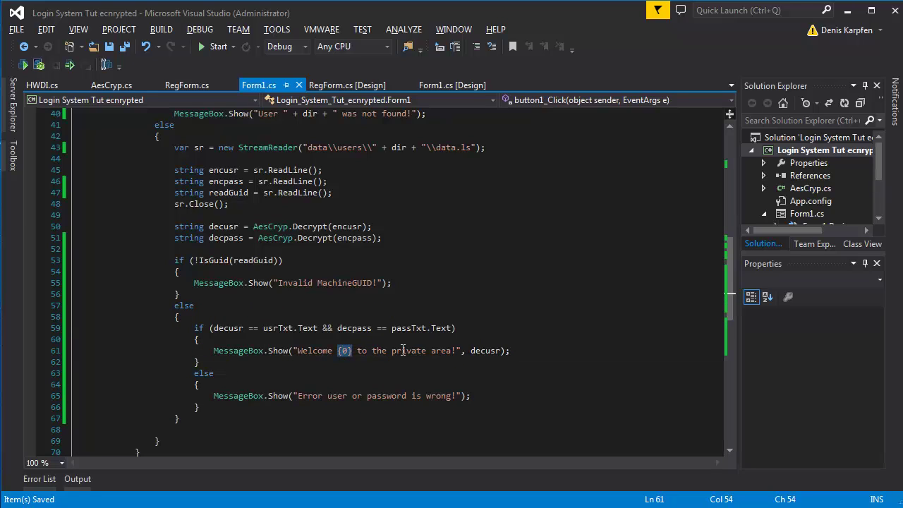
key("BackSpace")
key("BackSpace")
type("\"Welcome")
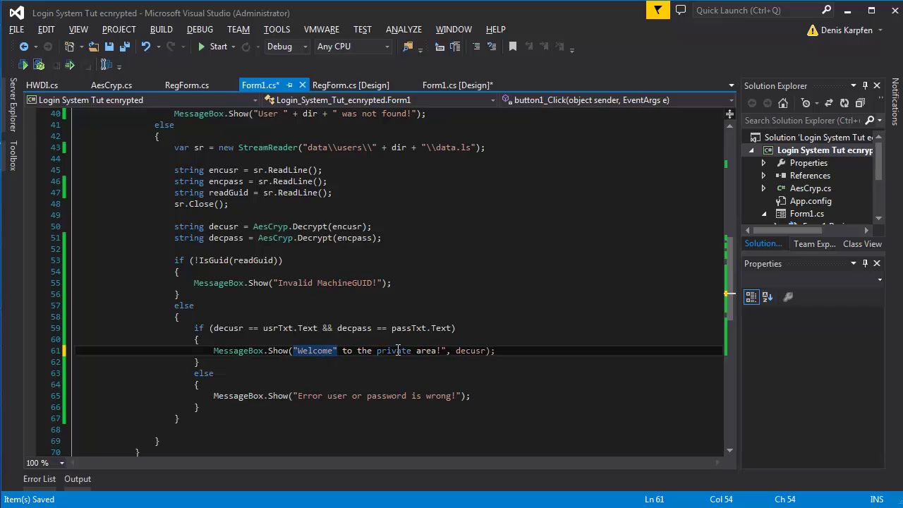
type(" \" + de")
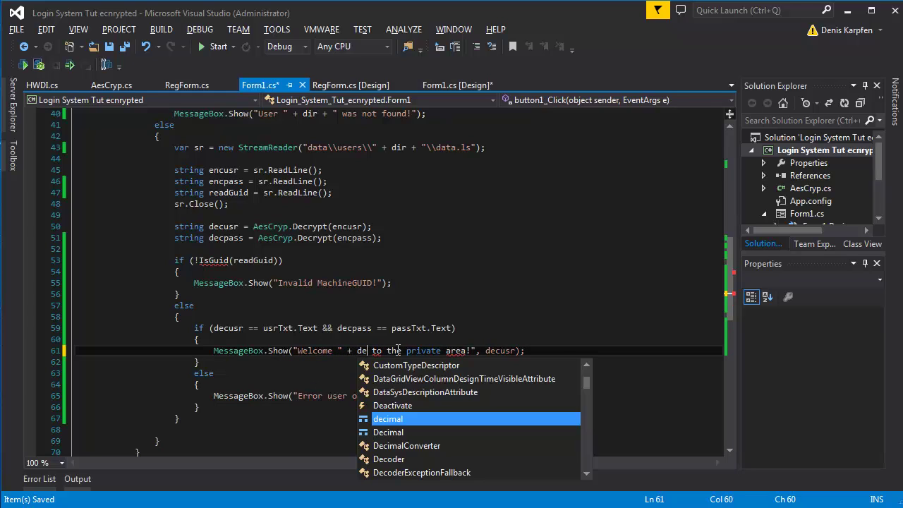
type("cus")
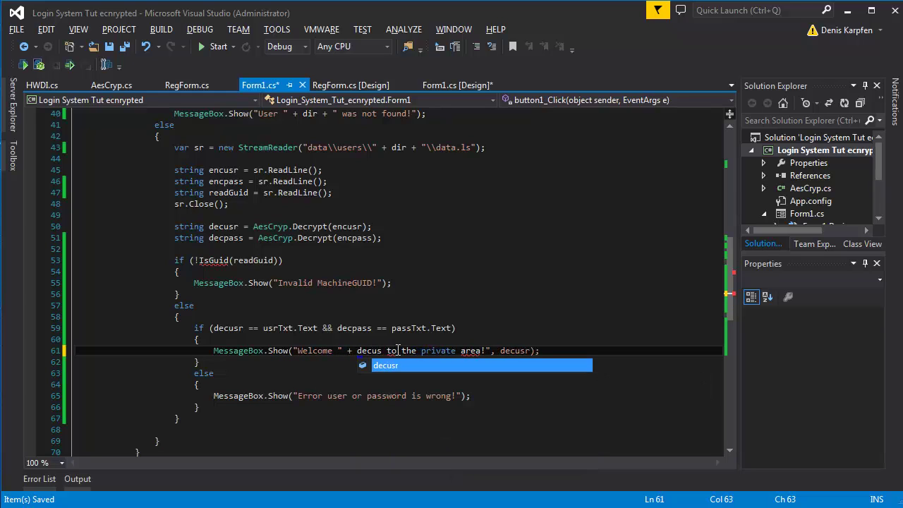
key("Tab")
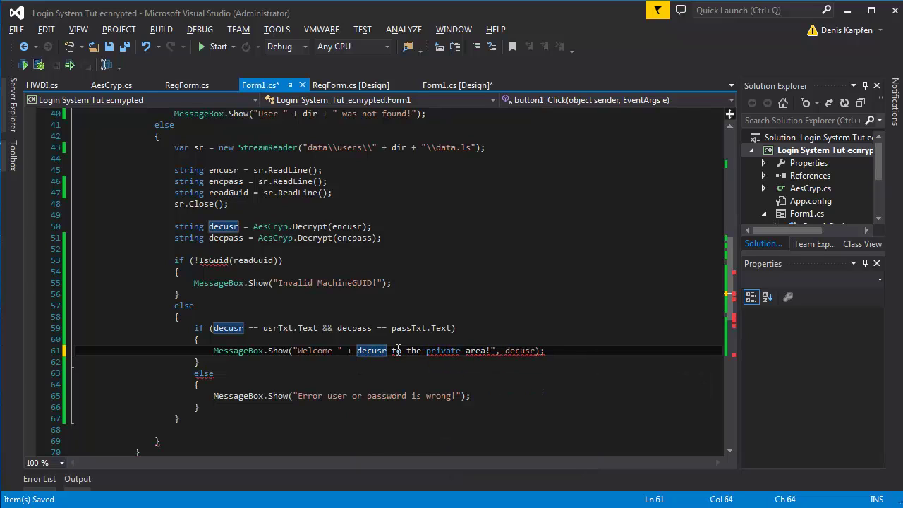
type("+ \"")
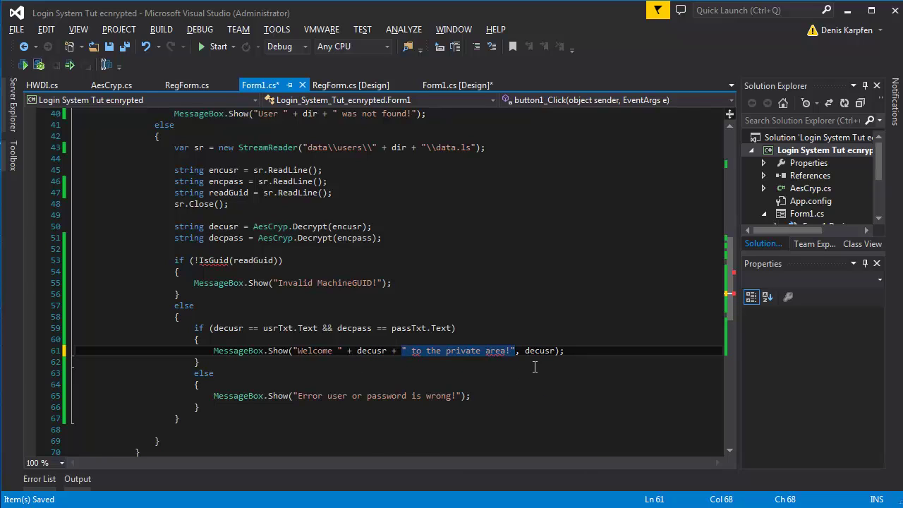
left_click(556, 350)
key("BackSpace")
key("BackSpace")
key("BackSpace")
key("BackSpace")
key("BackSpace")
key("BackSpace")
key("BackSpace")
key("BackSpace")
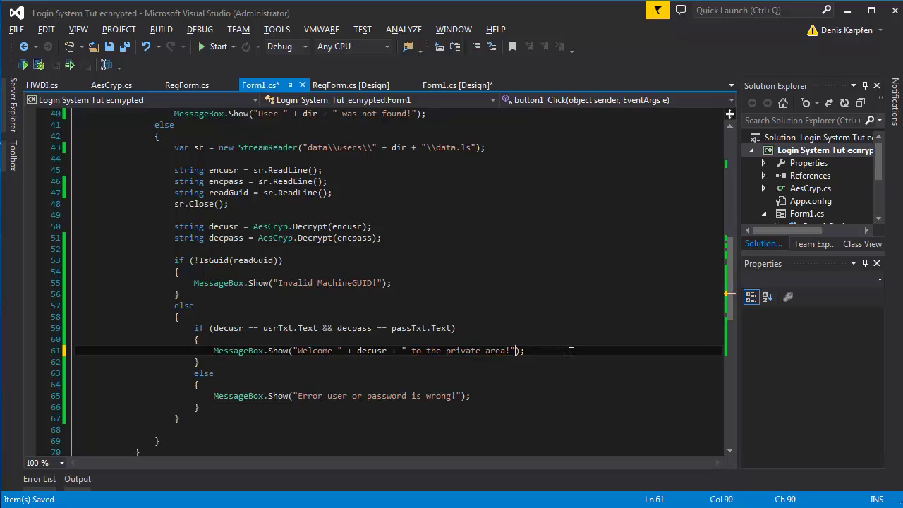
scroll(571, 351, "down", 1)
scroll(528, 365, "down", 2)
scroll(473, 302, "down", 5)
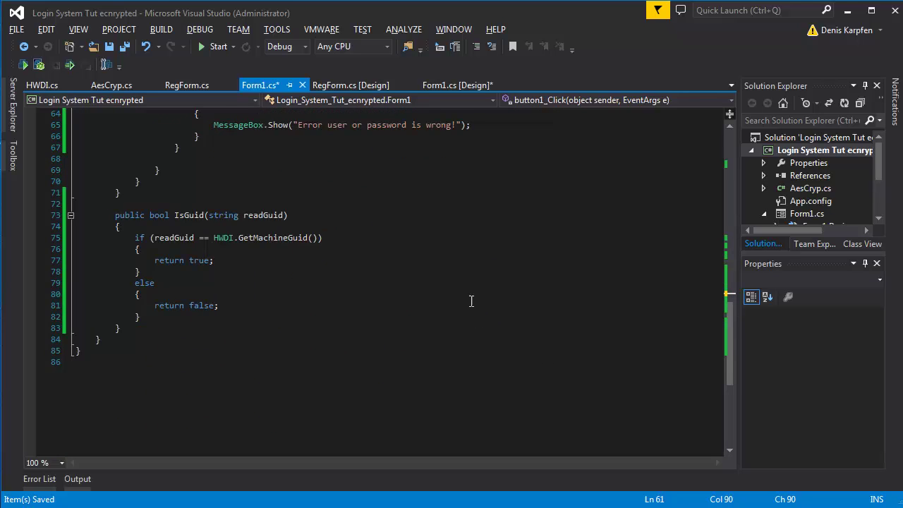
scroll(472, 303, "up", 12)
- Insert users\\ after data\\ in the line-39 Directory.Exists path and save Form1.cs
key("ctrl+s")
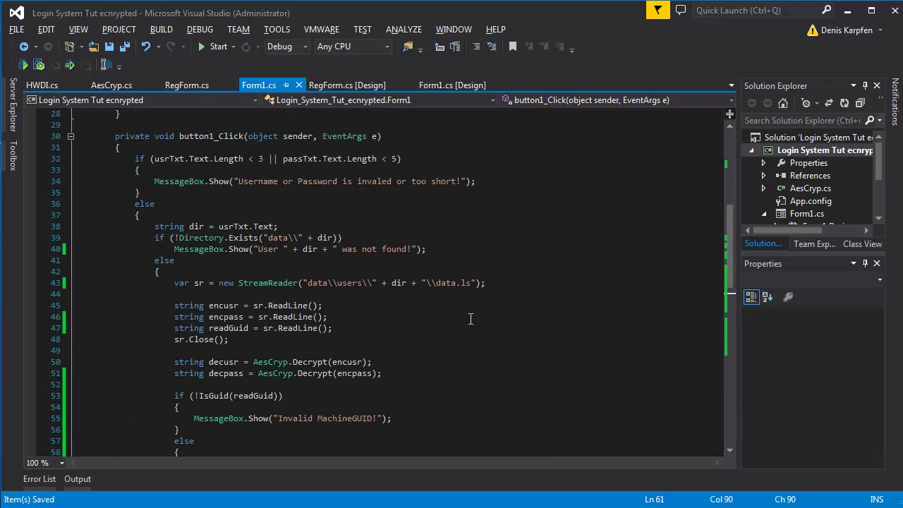
scroll(471, 319, "down", 3)
scroll(469, 317, "up", 3)
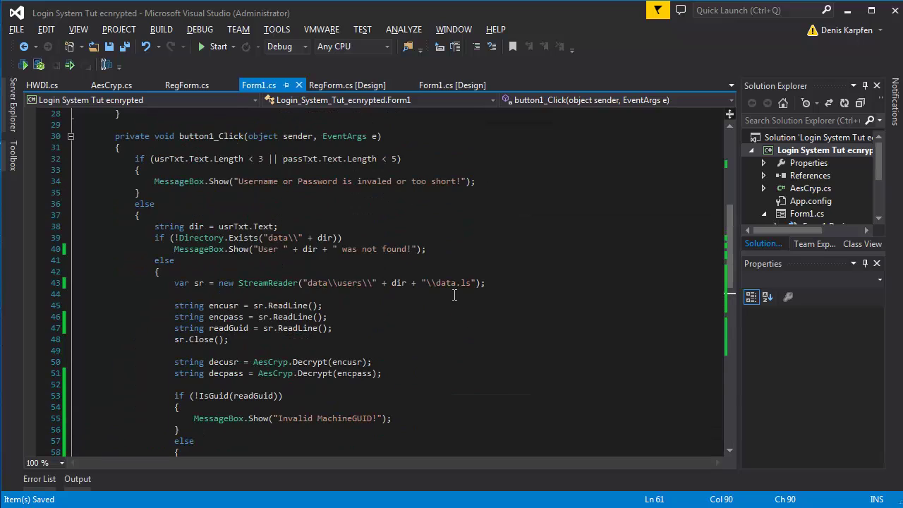
left_click(299, 238)
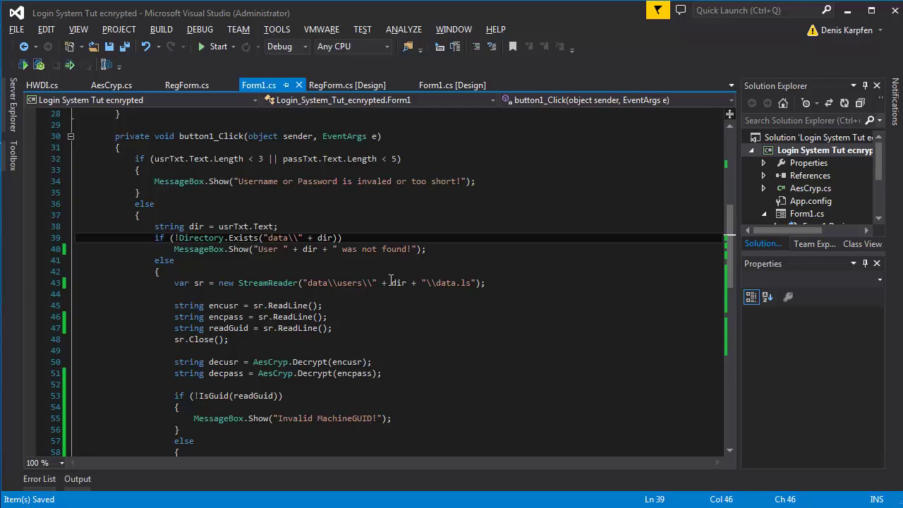
type("users\\\\")
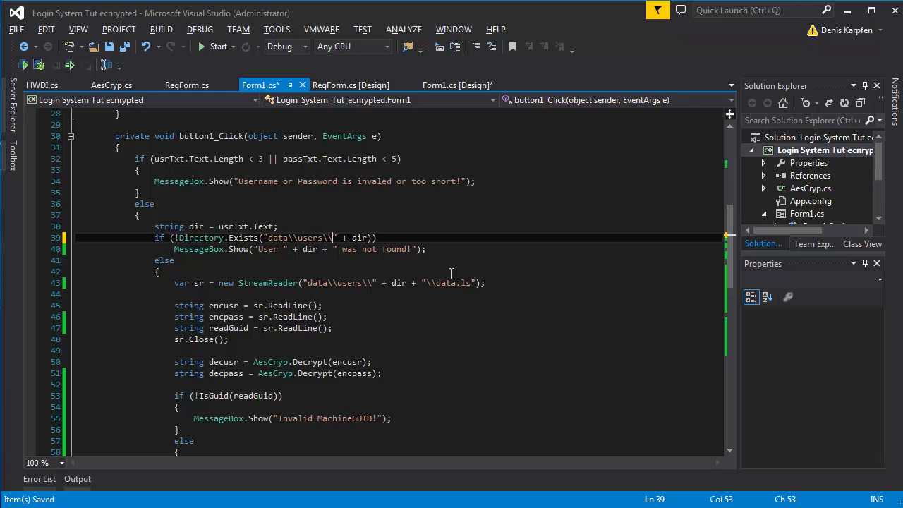
scroll(386, 240, "up", 2)
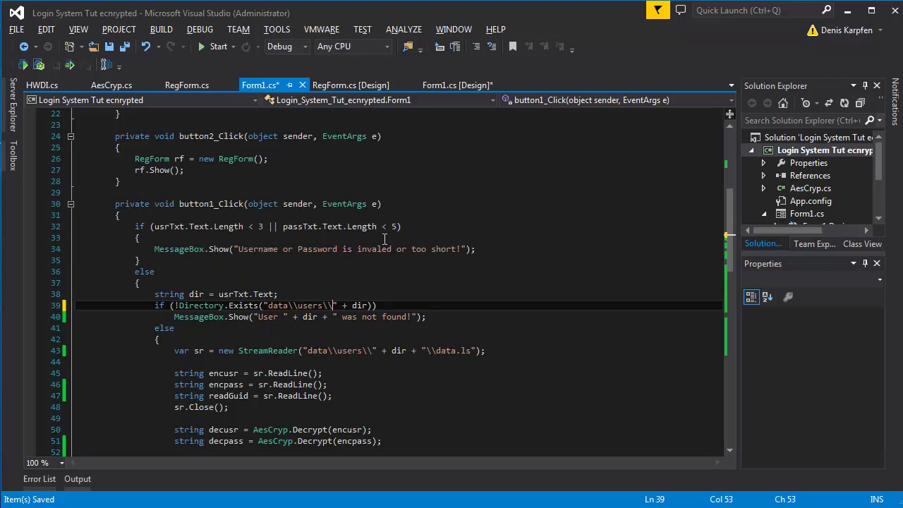
left_click(389, 238)
scroll(385, 243, "up", 7)
scroll(385, 244, "down", 18)
scroll(381, 232, "down", 10)
key("ctrl+s")
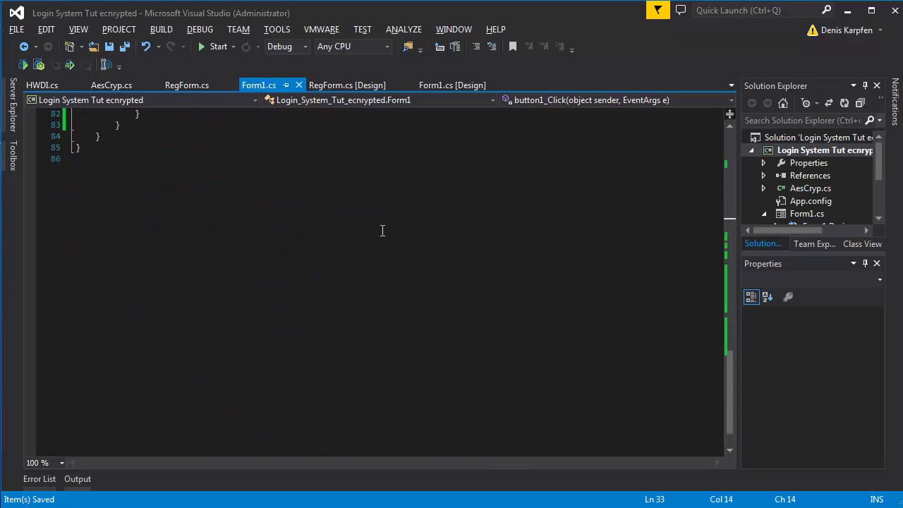
scroll(317, 227, "up", 7)
scroll(277, 225, "up", 7)
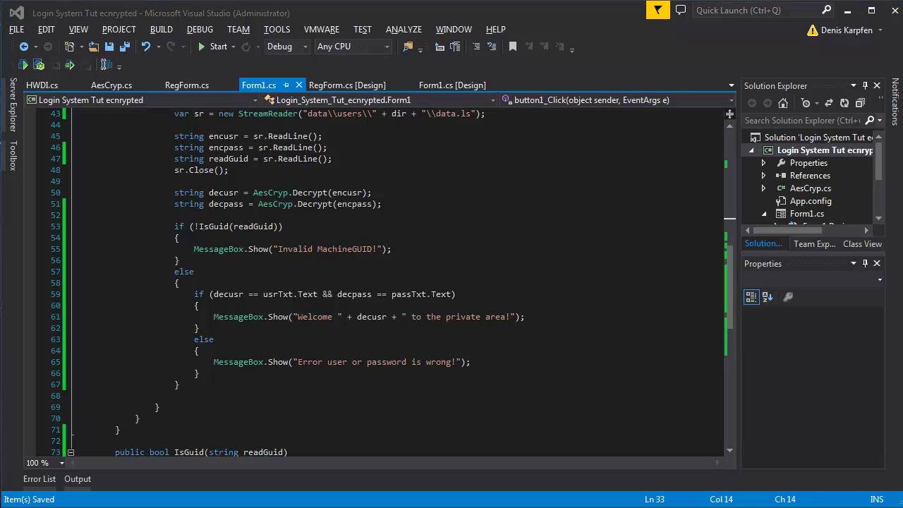
- Open File Explorer and delete the test user folder from data
key("super+e")
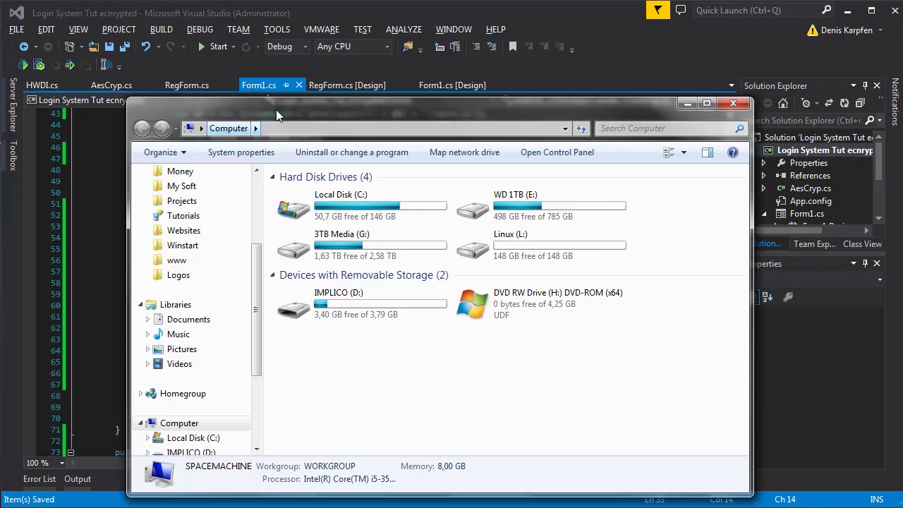
left_click_drag(276, 109, 0, 0)
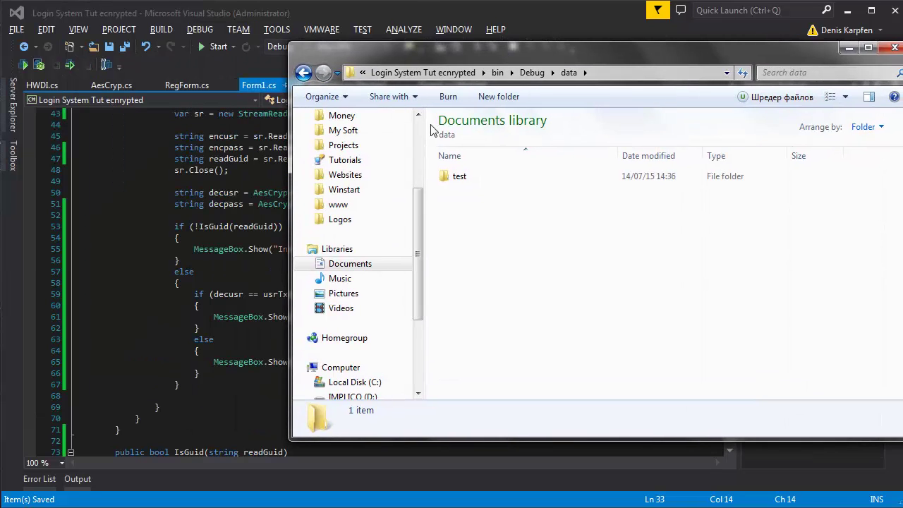
left_click(451, 176)
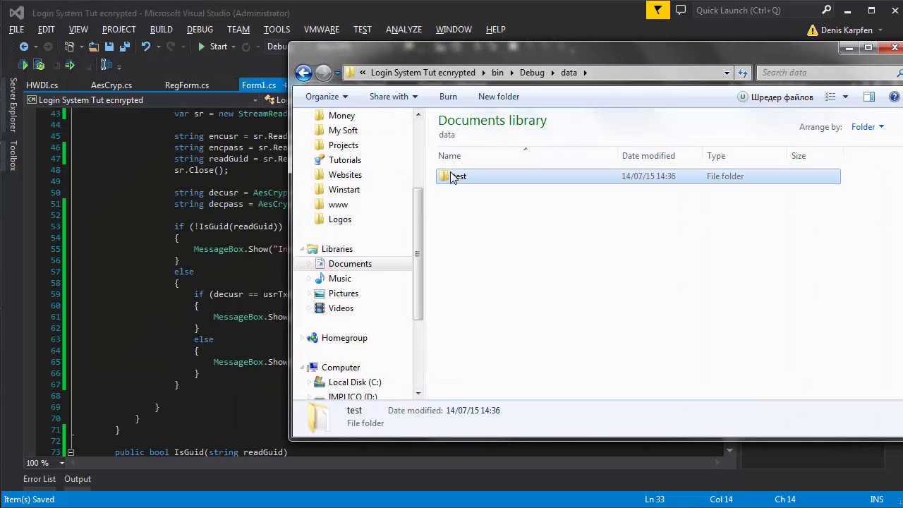
key("Delete")
key("Return")
- Create a folder named serial in the new project's data folder
right_click(487, 214)
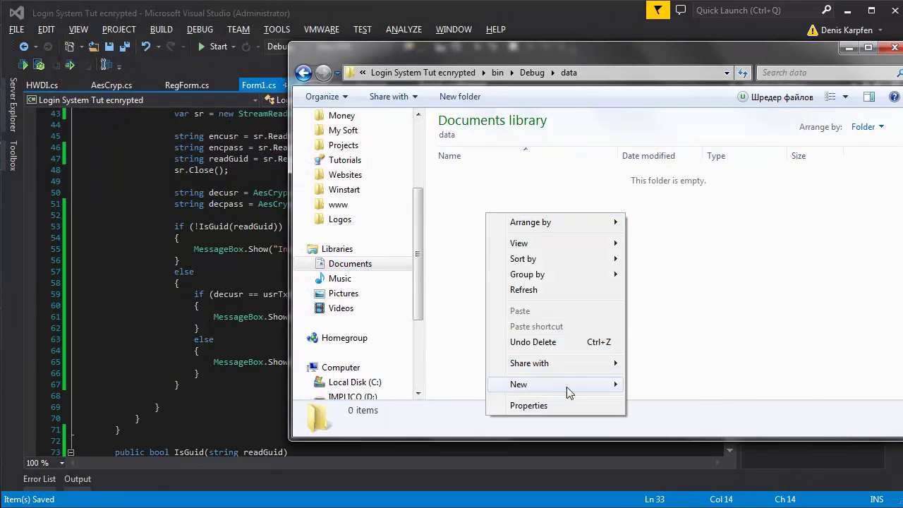
mouse_move(537, 385)
left_click(646, 174)
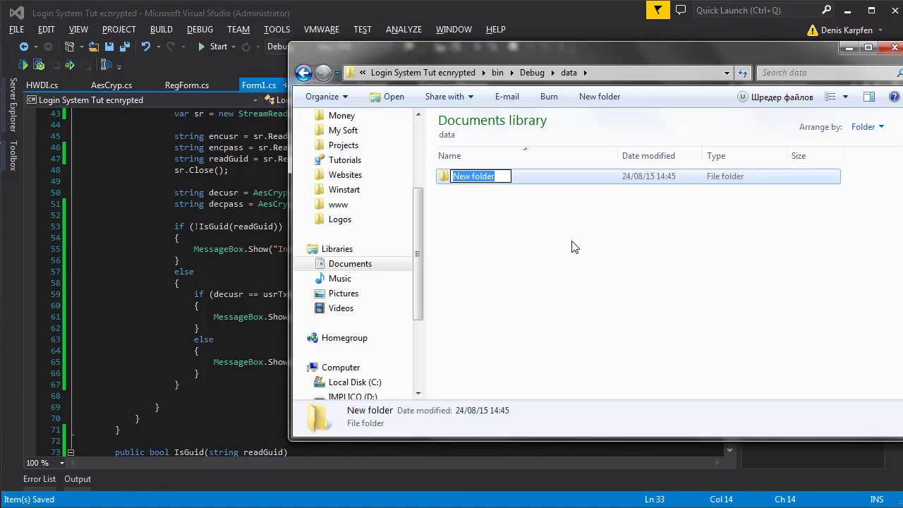
type("serial")
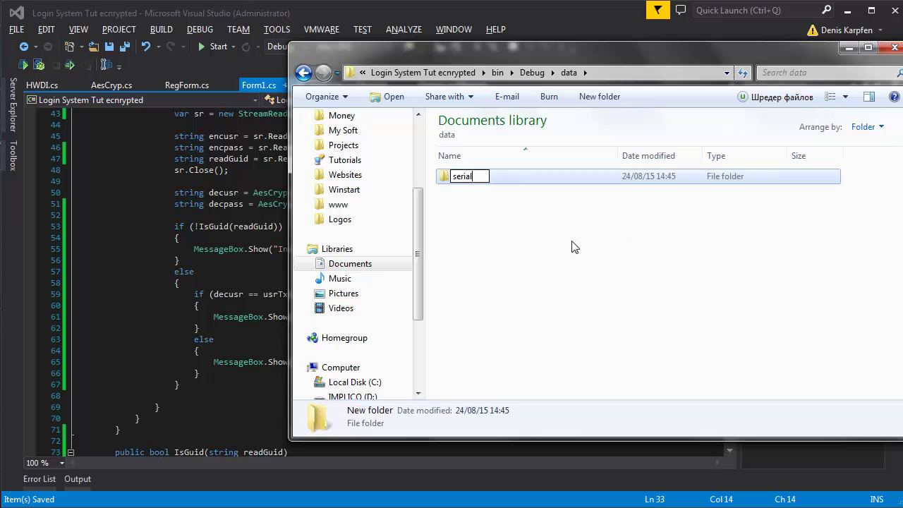
key("Return")
left_click(452, 248)
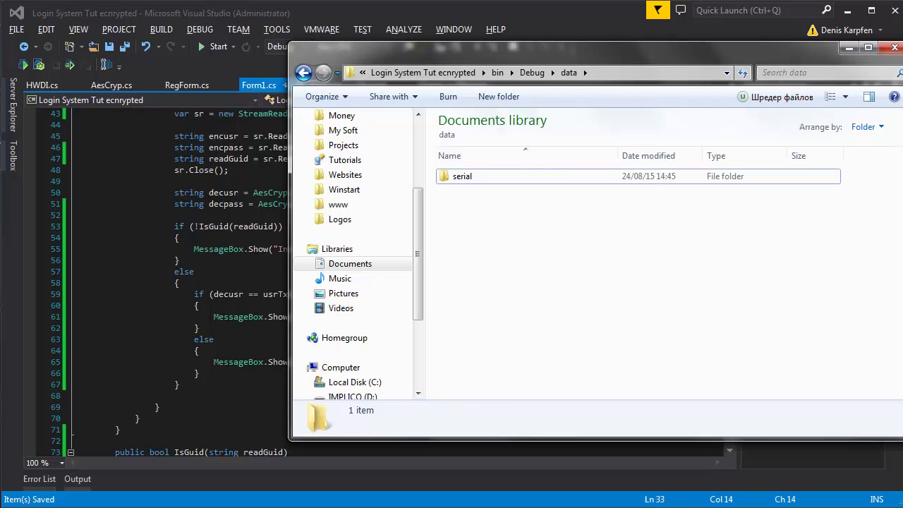
key("BackSpace")
key("BackSpace")
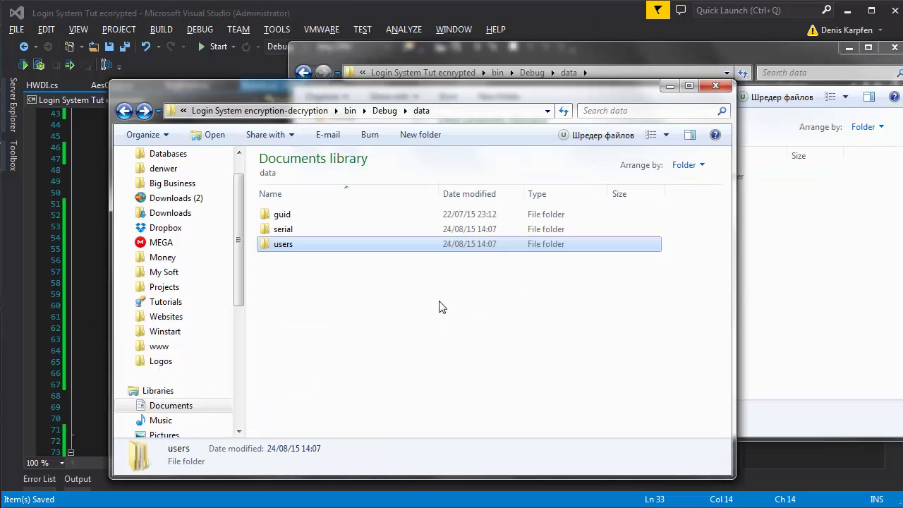
left_click(418, 288)
key("alt+Tab")
- Duplicate serial twice, rename the copies guid and users, and open guid
left_click(464, 177)
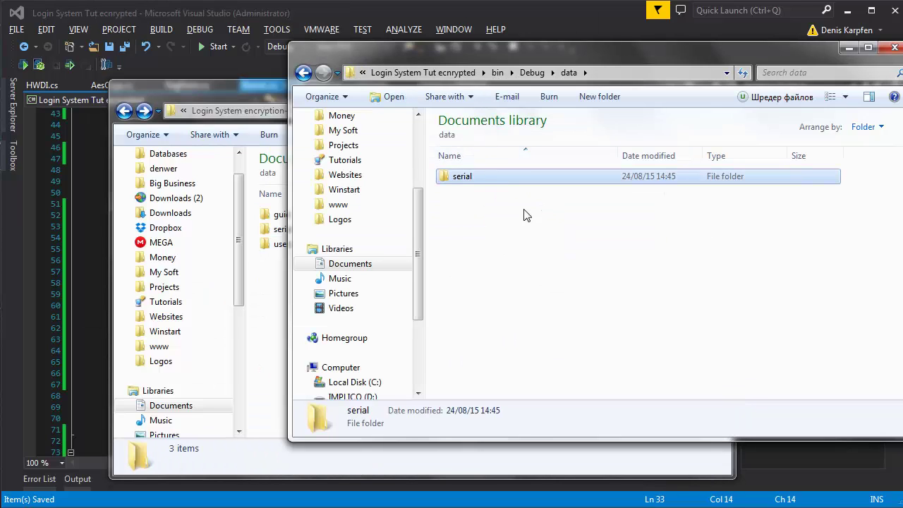
key("ctrl+c")
key("ctrl+v")
key("ctrl+v")
right_click(486, 191)
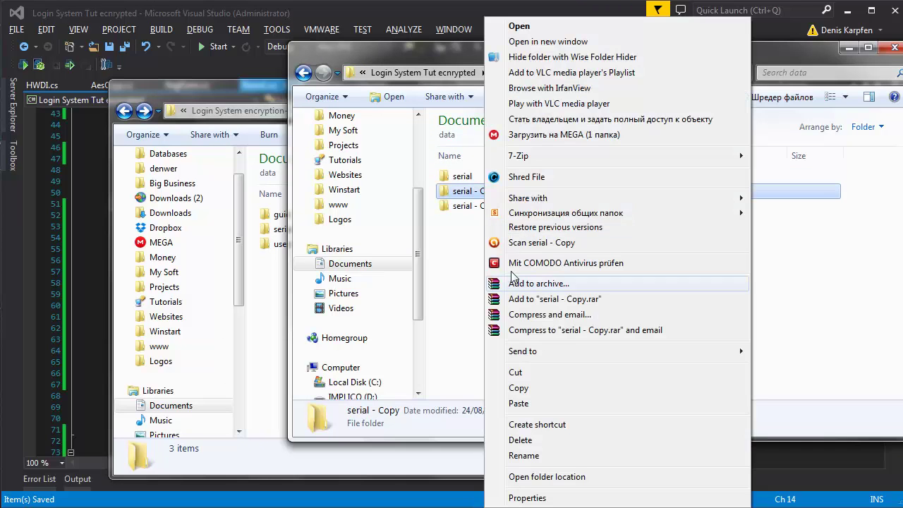
left_click(535, 455)
type("g")
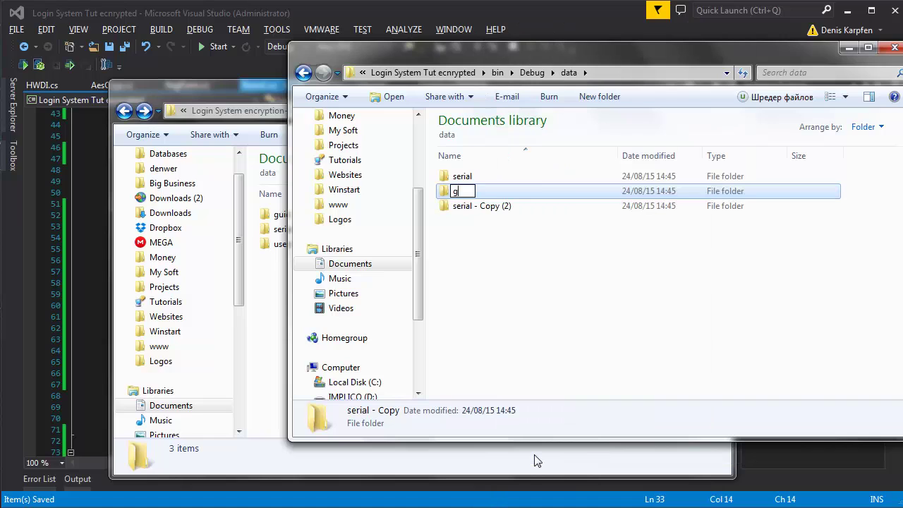
type("uid")
key("Return")
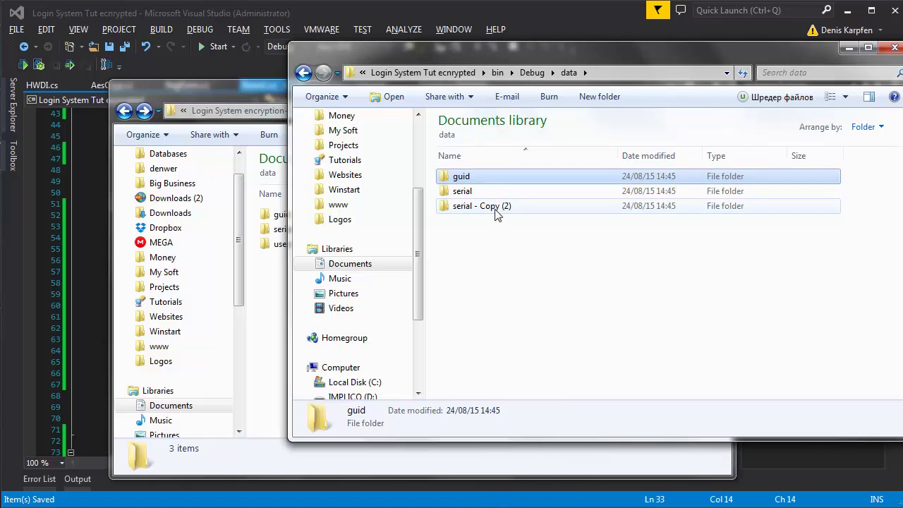
right_click(494, 206)
left_click(558, 156)
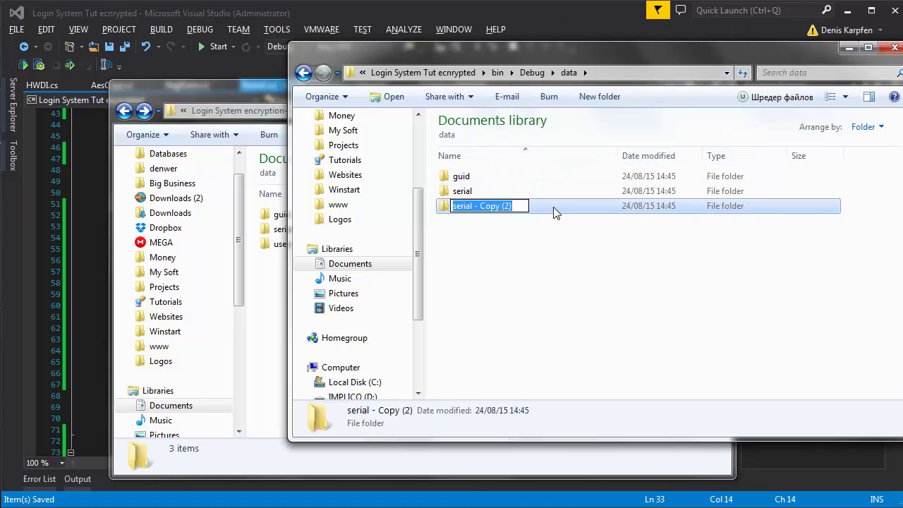
type("users")
key("Return")
double_click(480, 178)
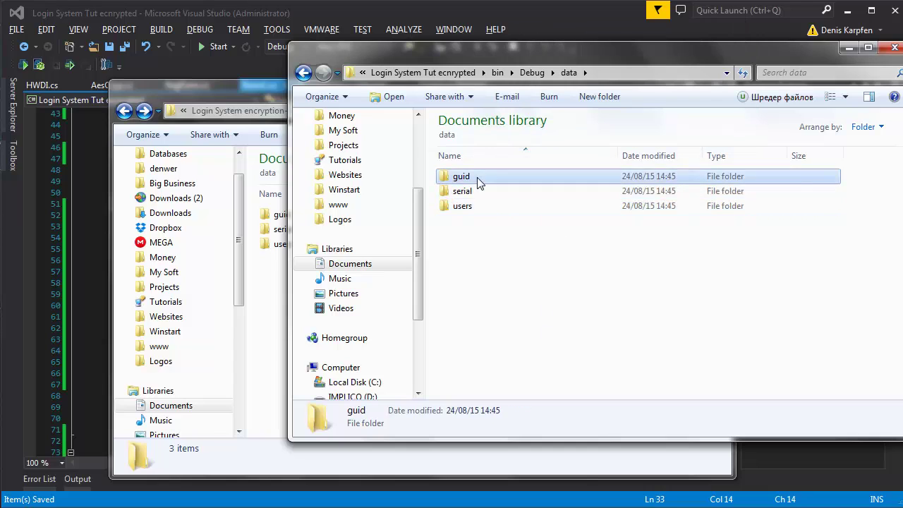
- Copy id.ls from the older project's guid folder into the new guid folder and view it
left_click(269, 317)
left_click(282, 214)
double_click(282, 214)
left_click(696, 222)
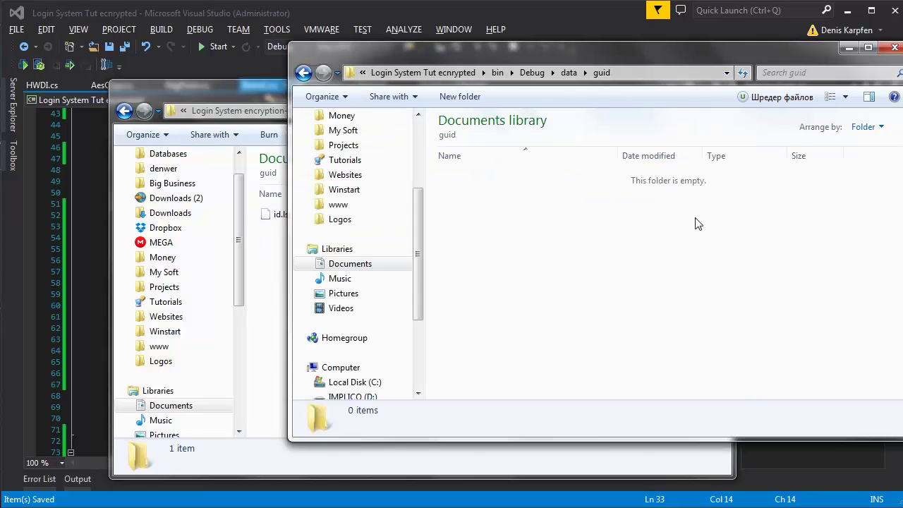
left_click(283, 215)
left_click(763, 223)
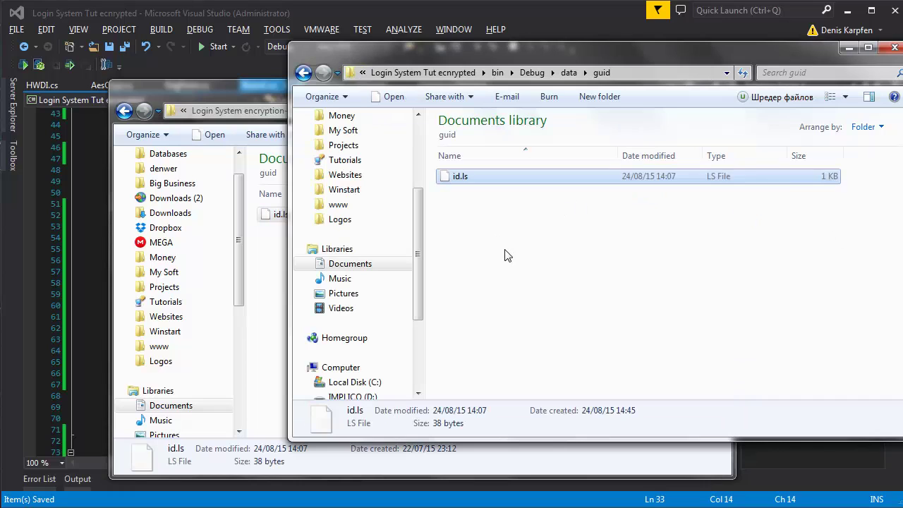
right_click(462, 186)
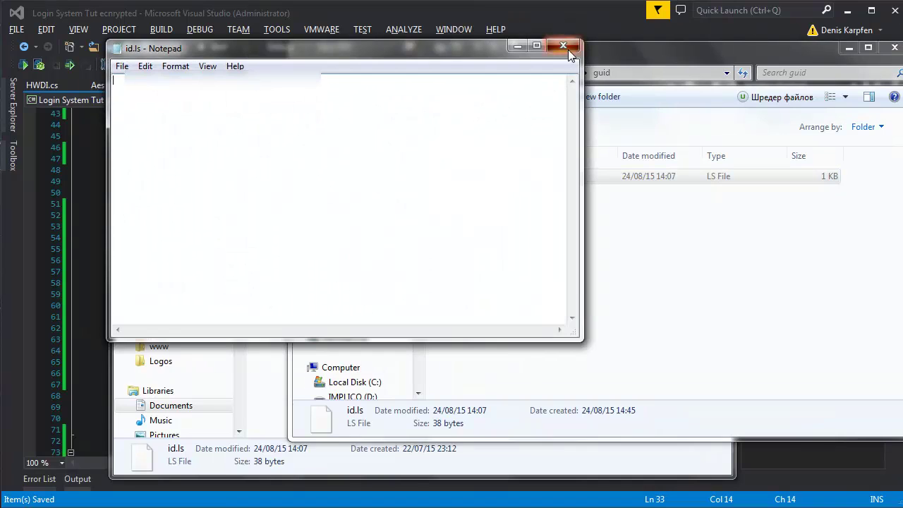
left_click(569, 49)
- Look in the new serial folder, then the older project's users folder
key("BackSpace")
key("Down")
key("Return")
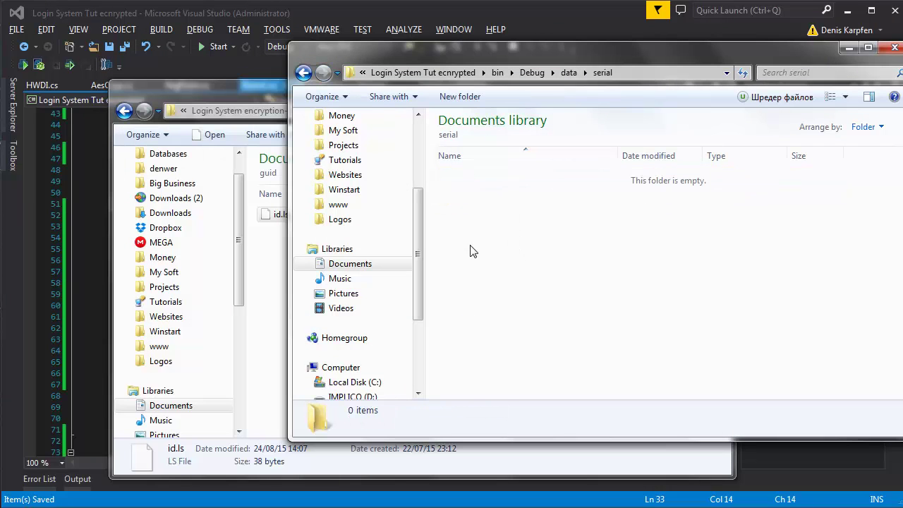
key("BackSpace")
left_click(254, 318)
key("BackSpace")
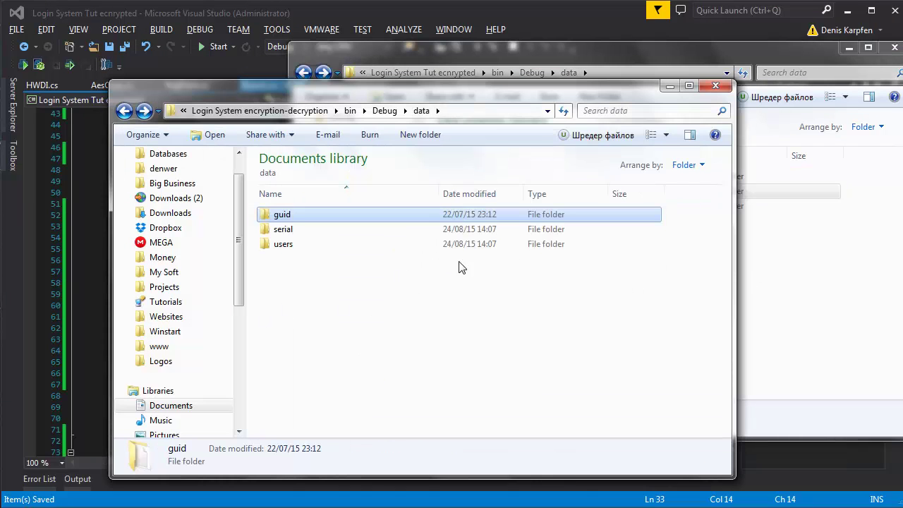
key("Down")
key("Down")
key("Return")
- Check the new users folder, then open the new empty serial folder
left_click(772, 259)
double_click(480, 209)
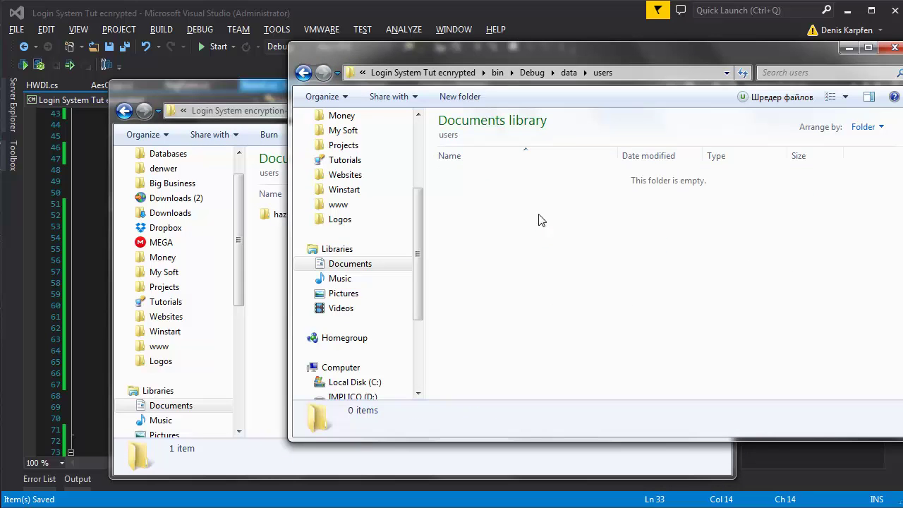
key("BackSpace")
double_click(480, 188)
left_click(201, 81)
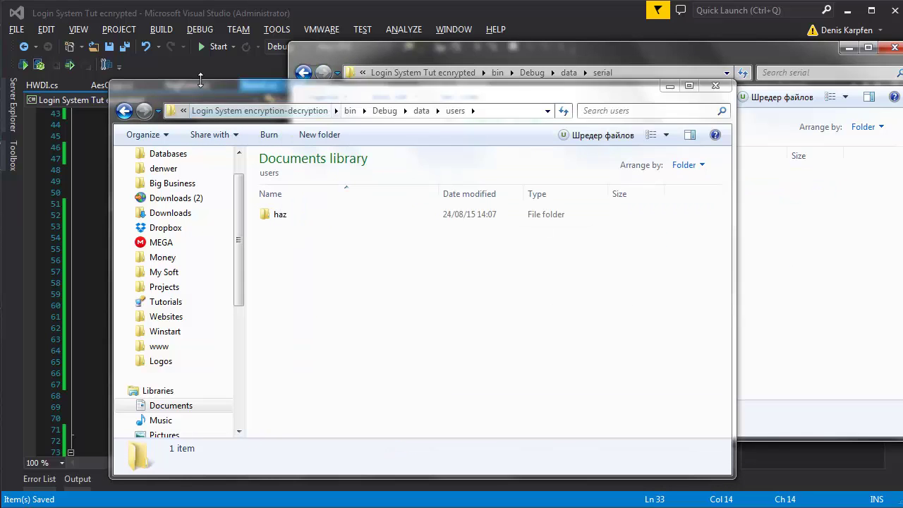
left_click(669, 56)
- Create an extensionless empty file abc123 in serial, then return to the data folder
right_click(493, 209)
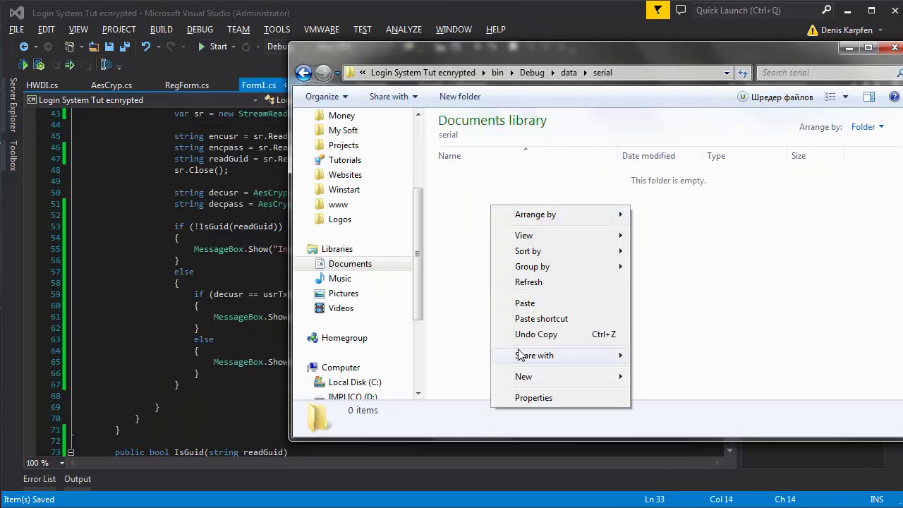
left_click(673, 330)
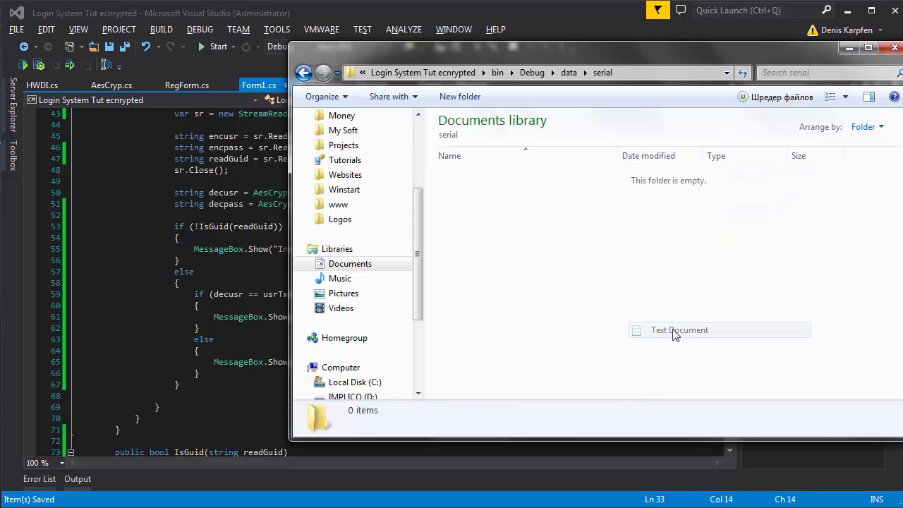
key("ctrl+a")
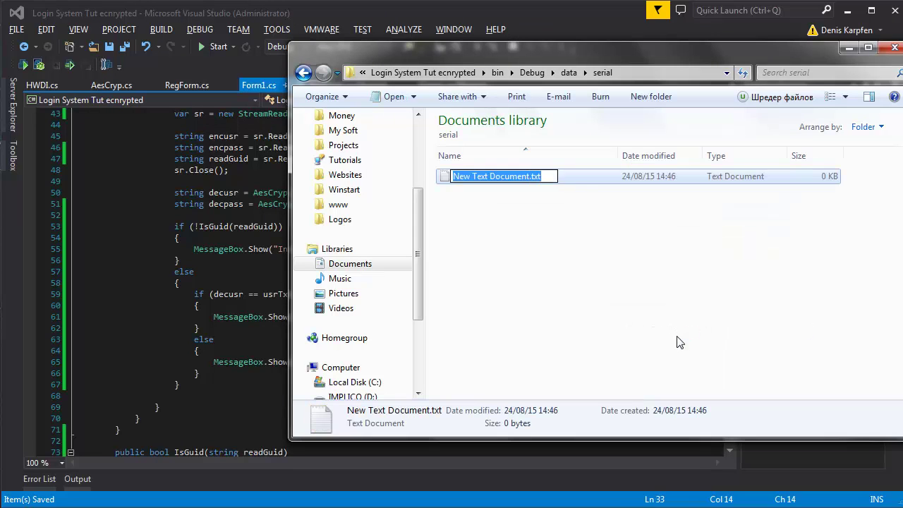
key("BackSpace")
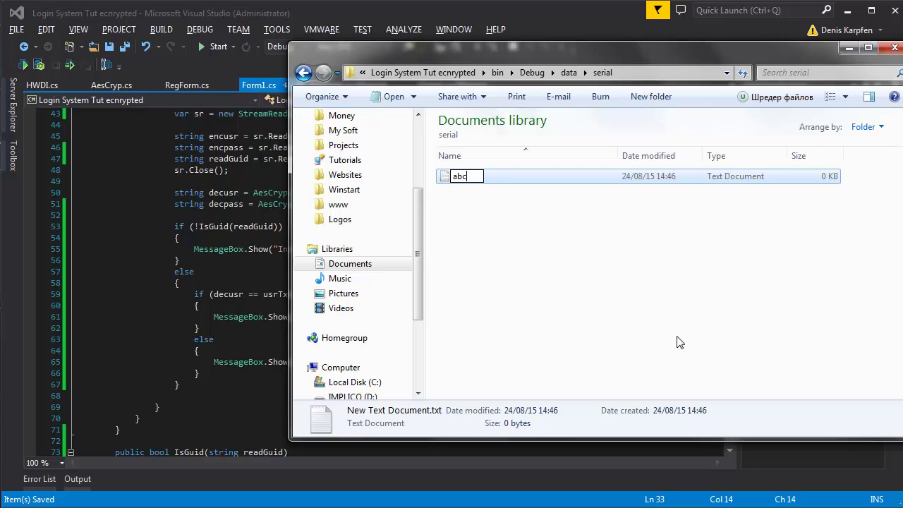
type("123")
key("Return")
key("Return")
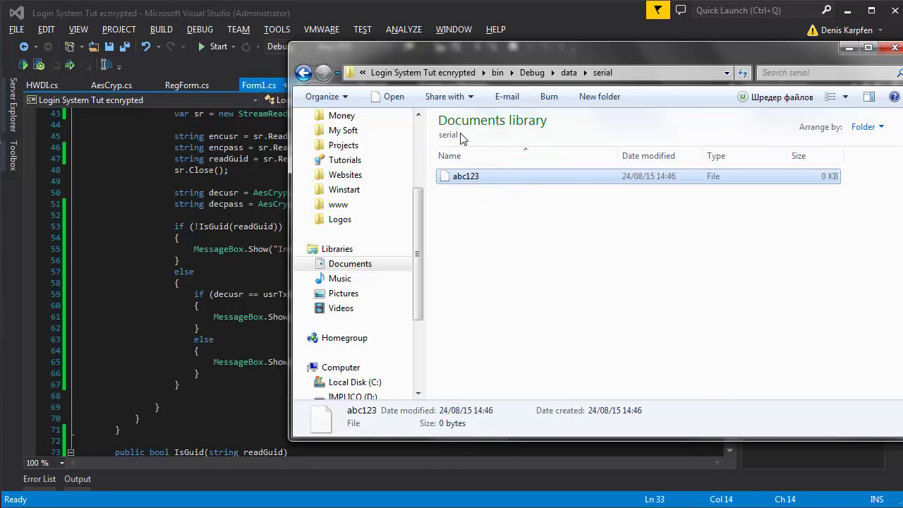
left_click_drag(525, 49, 369, 53)
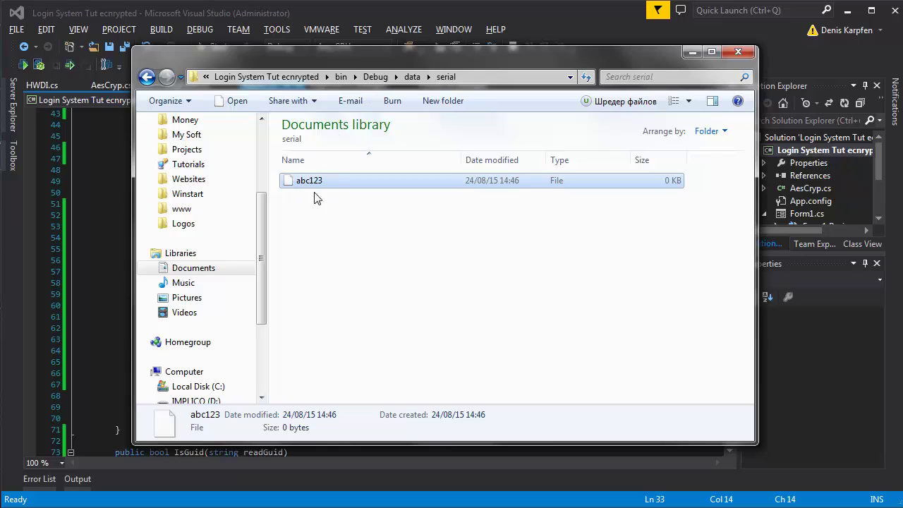
left_click(148, 77)
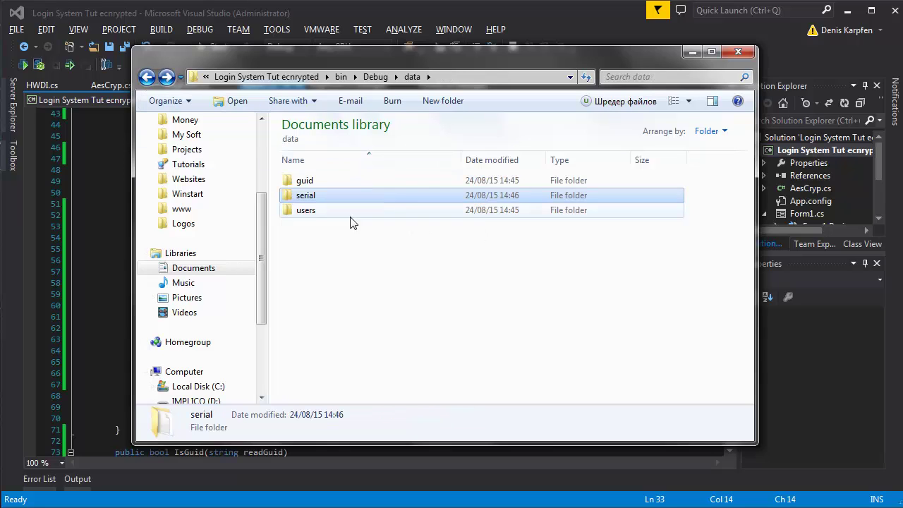
left_click(353, 245)
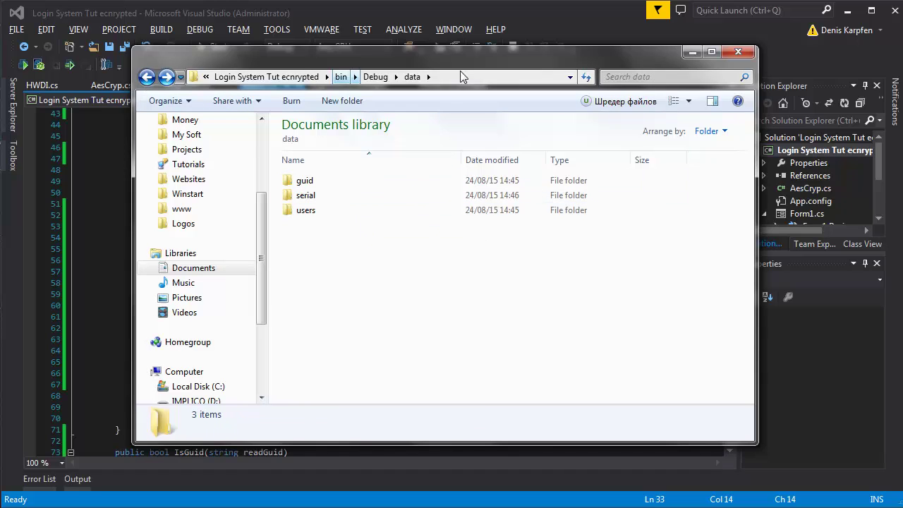
- Run the login app, open its registration form, then close the registration and login forms
left_click(693, 51)
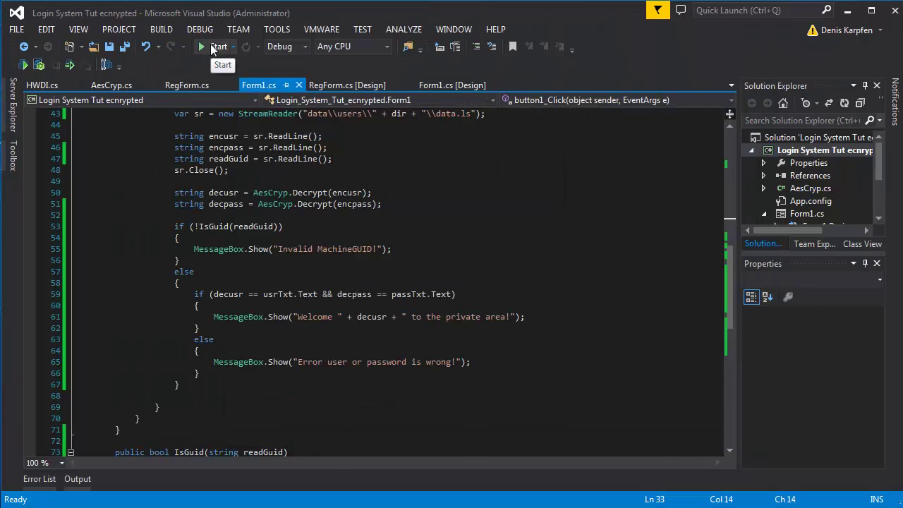
left_click(210, 45)
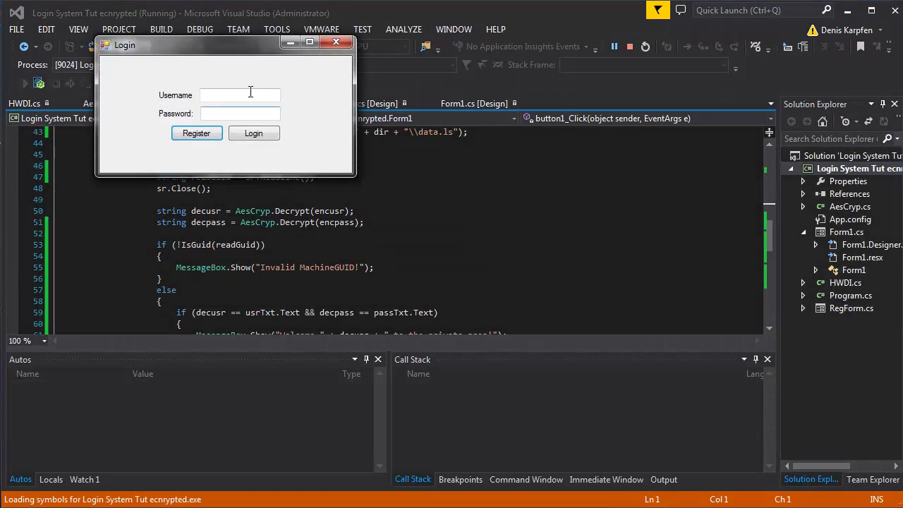
left_click(212, 133)
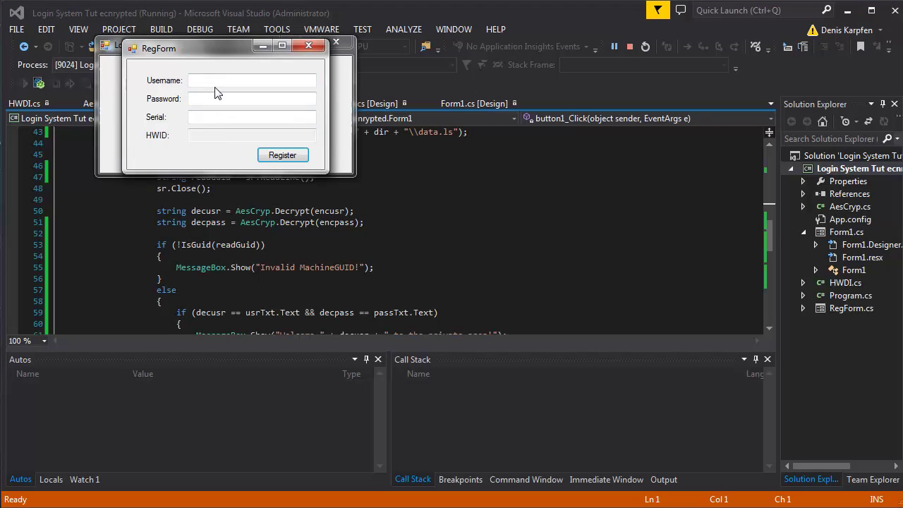
left_click(226, 137)
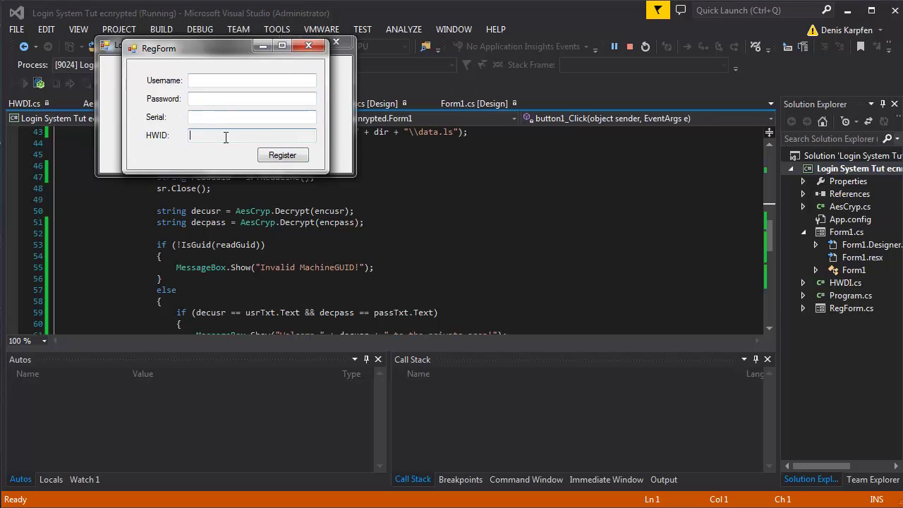
left_click(308, 48)
left_click(336, 42)
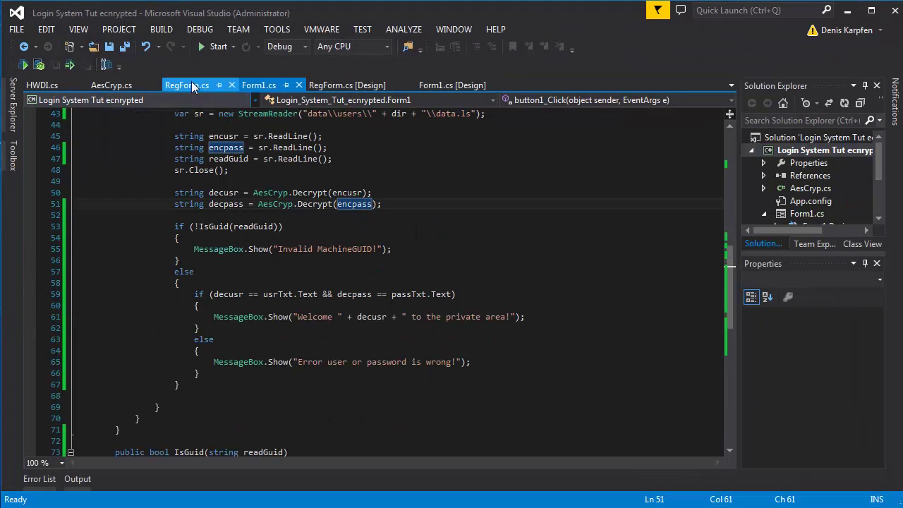
- Review the RegForm.cs registration code and AesCryp.cs encryption code, ending in the IsGuid method
left_click(189, 83)
left_click(326, 286)
scroll(353, 318, "down", 6)
scroll(385, 346, "down", 6)
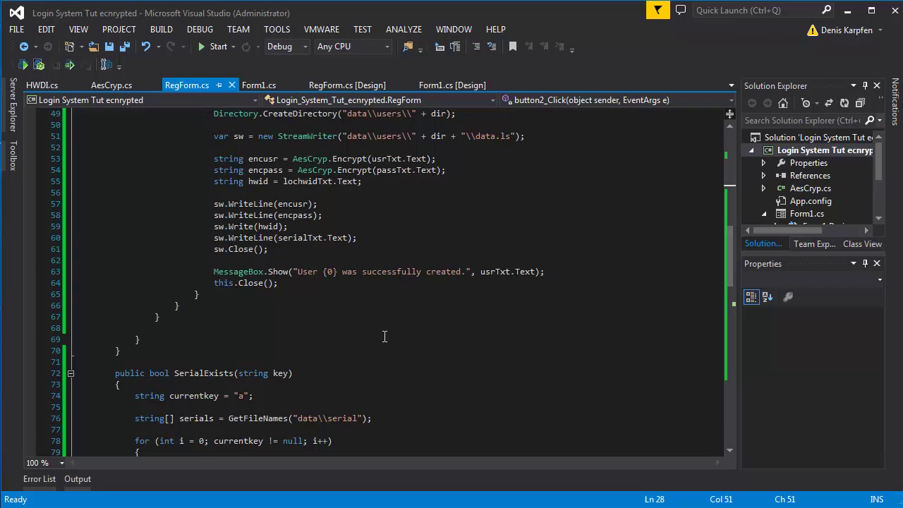
scroll(387, 309, "up", 3)
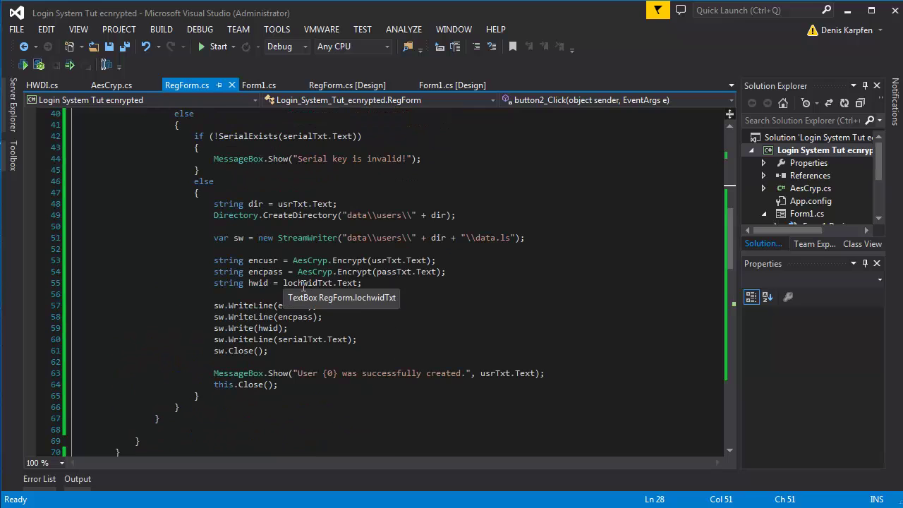
scroll(307, 286, "down", 6)
scroll(332, 261, "up", 6)
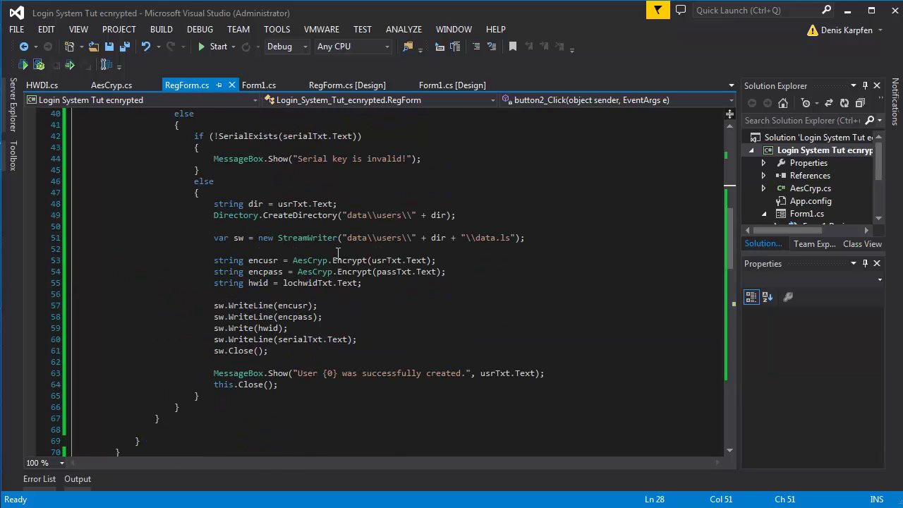
scroll(353, 282, "up", 1)
scroll(388, 333, "up", 3)
scroll(392, 334, "up", 3)
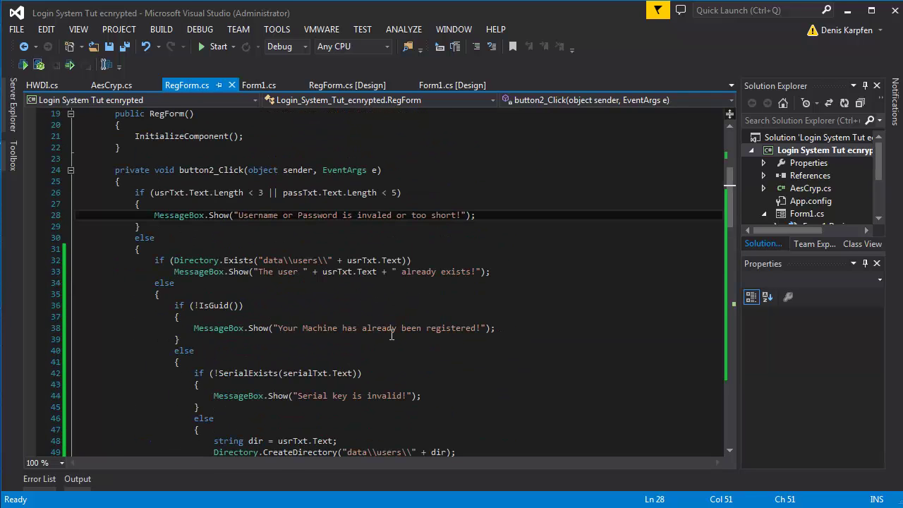
scroll(392, 335, "down", 15)
scroll(389, 334, "down", 4)
scroll(388, 335, "down", 7)
scroll(386, 335, "down", 1)
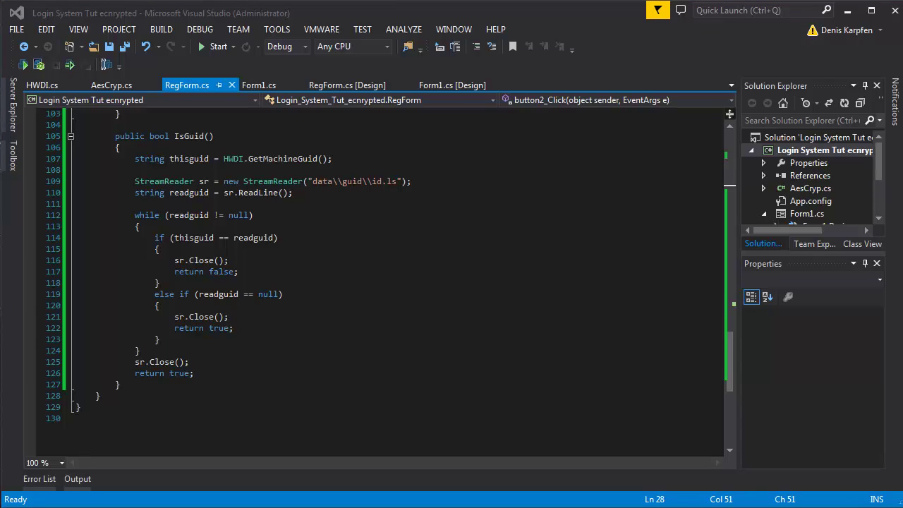
left_click(305, 201)
left_click(128, 87)
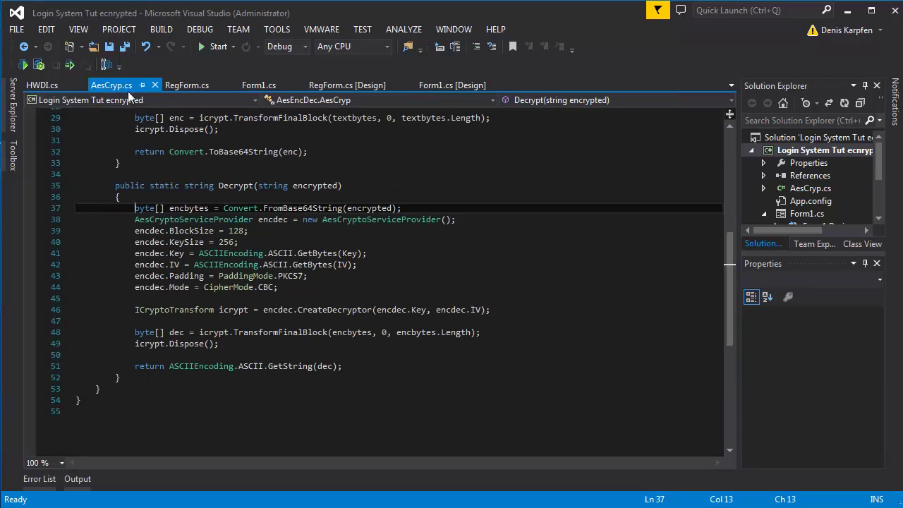
left_click(192, 82)
scroll(467, 107, "up", 5)
scroll(467, 107, "up", 6)
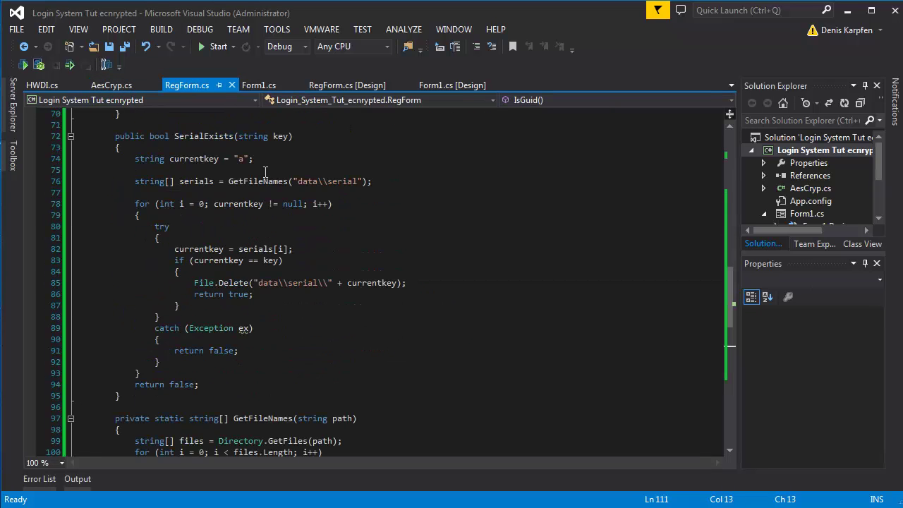
scroll(466, 107, "up", 9)
- Create a RegForm_Load handler from the form designer and delete the stray text inside it
left_click(349, 86)
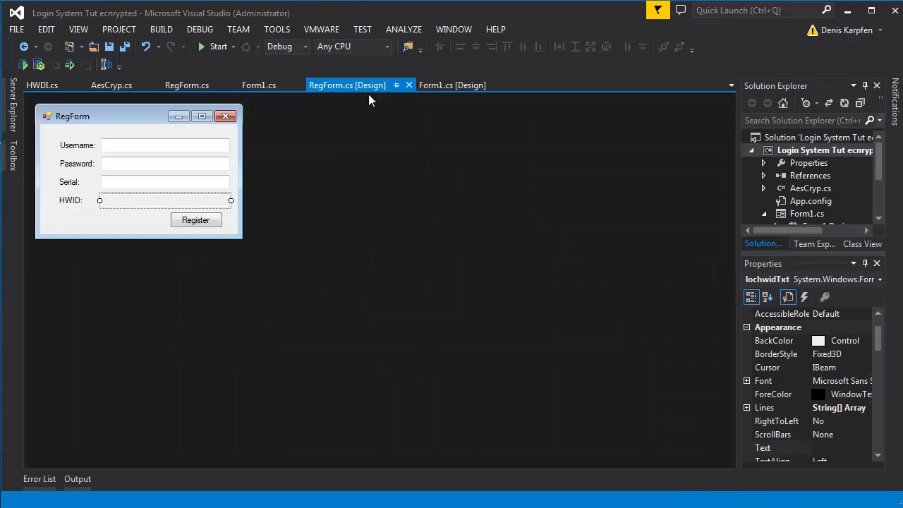
double_click(150, 121)
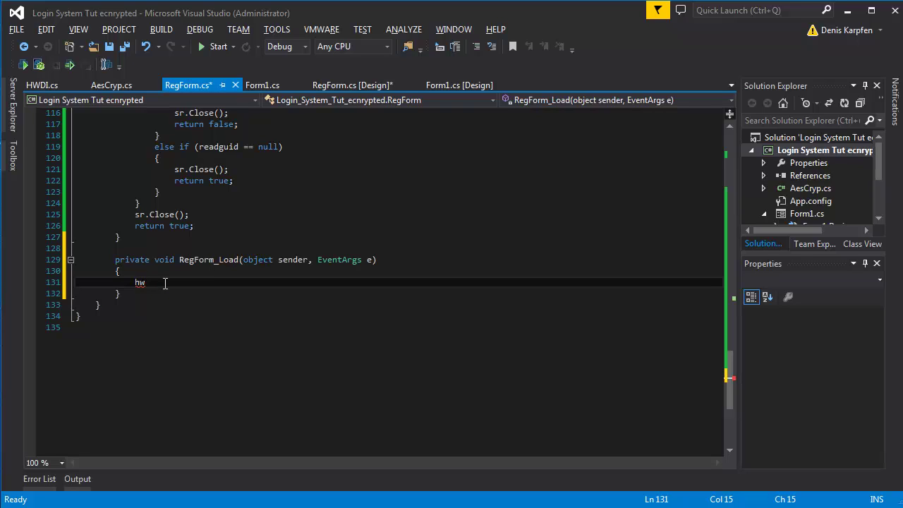
left_click(243, 240)
scroll(243, 240, "up", 3)
scroll(200, 243, "down", 5)
left_click(139, 214)
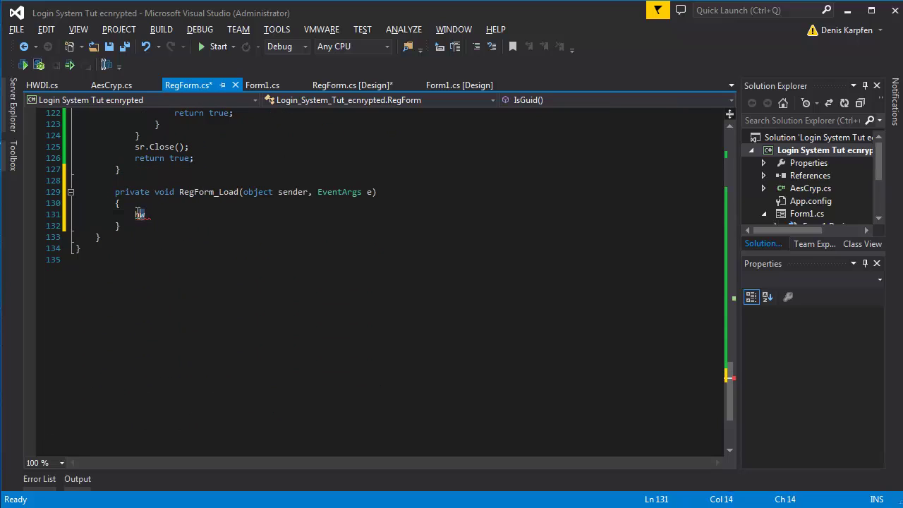
key("BackSpace")
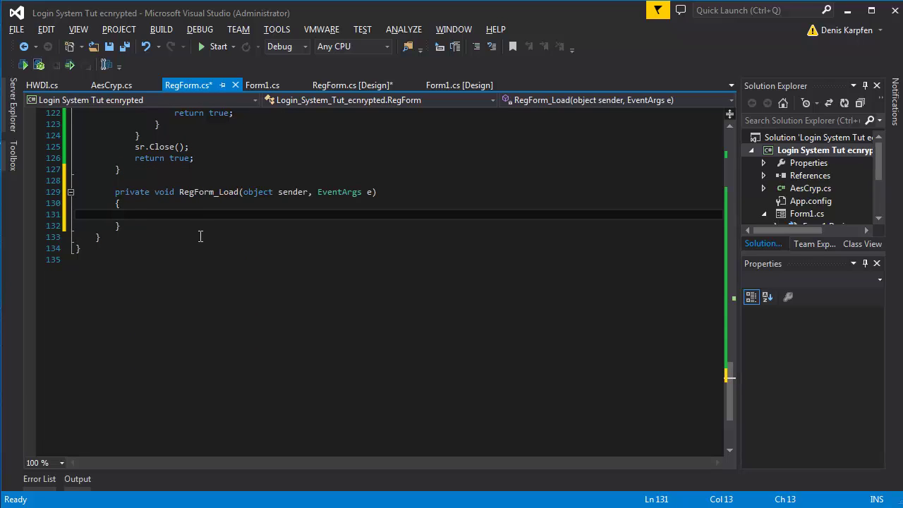
scroll(181, 30, "up", 4)
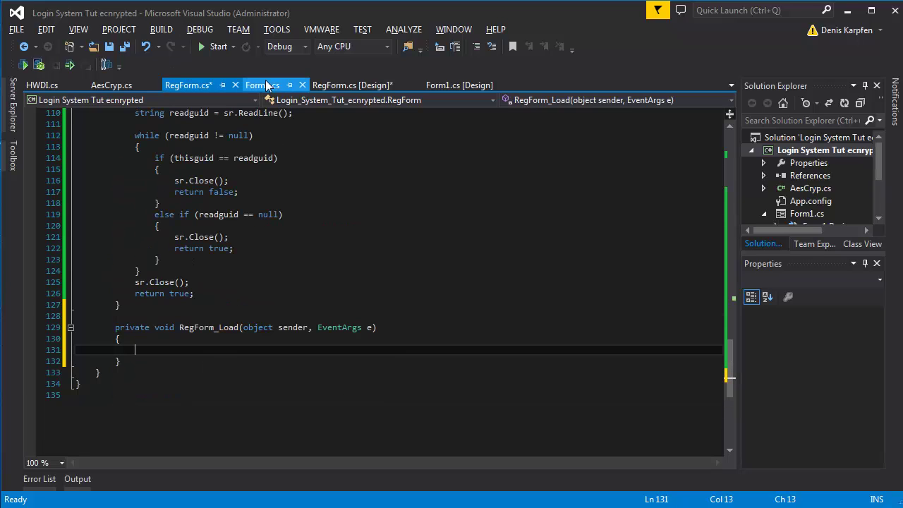
- Check the HWID box's name in the designer, then return to the RegForm_Load code
mouse_move(385, 87)
left_mouse_down()
mouse_move(440, 81)
mouse_move(350, 108)
left_mouse_up()
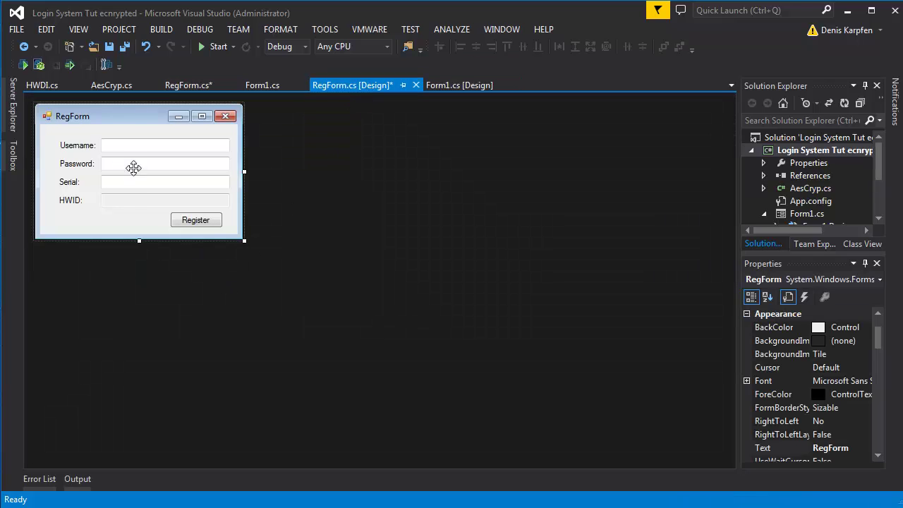
left_click(127, 200)
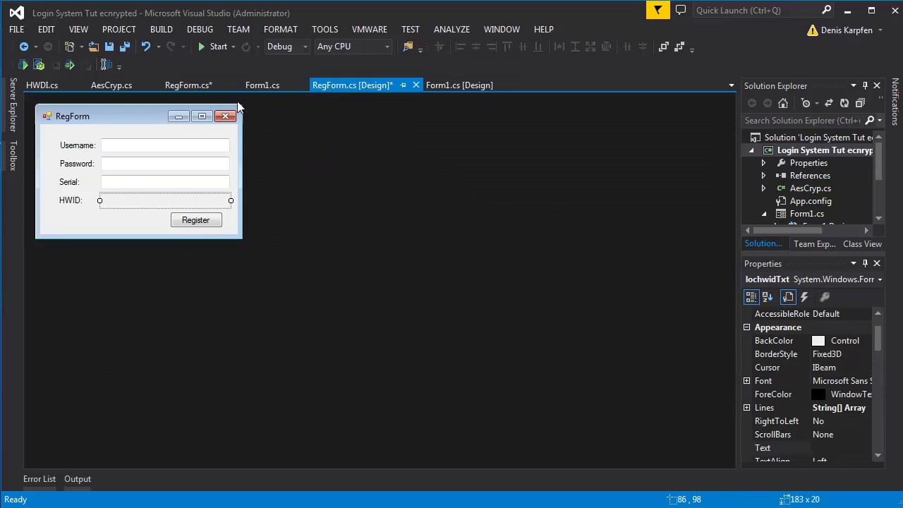
left_click(183, 83)
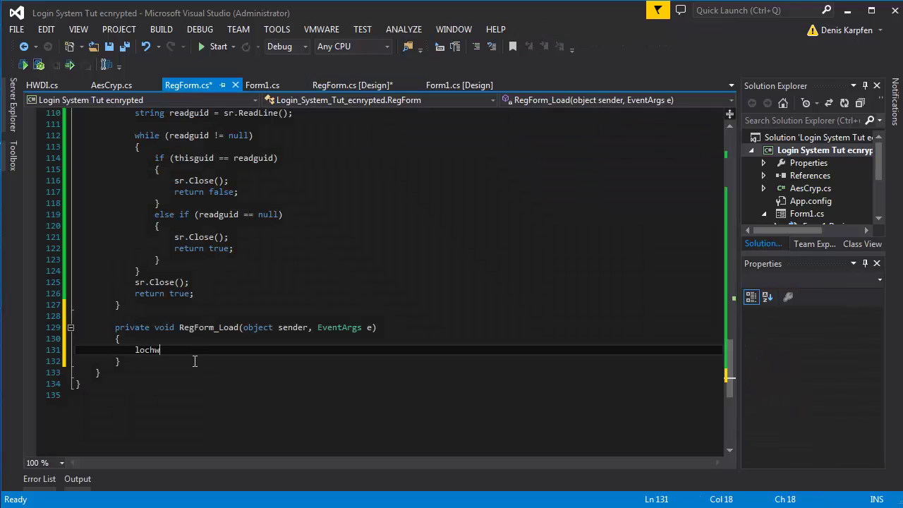
type("idTxt")
type(".Text ")
type("= HWDI.GetMachineGuid();")
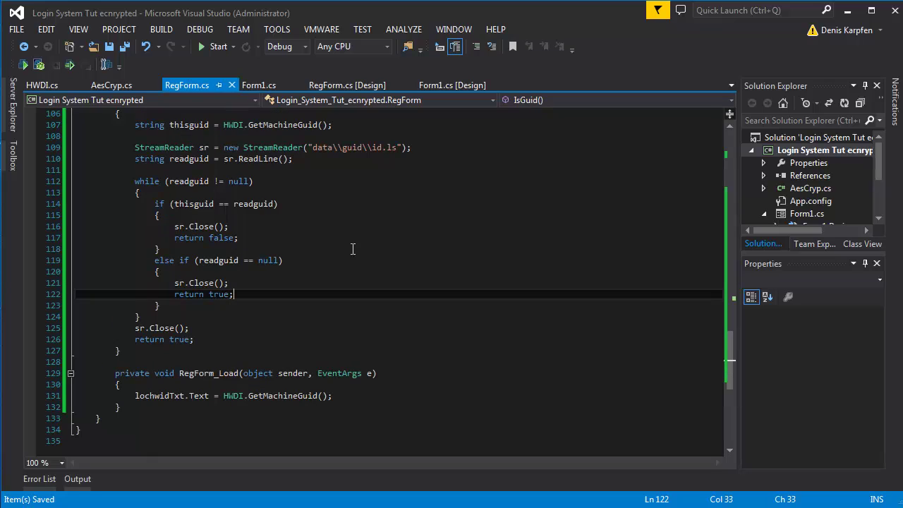
left_click(215, 47)
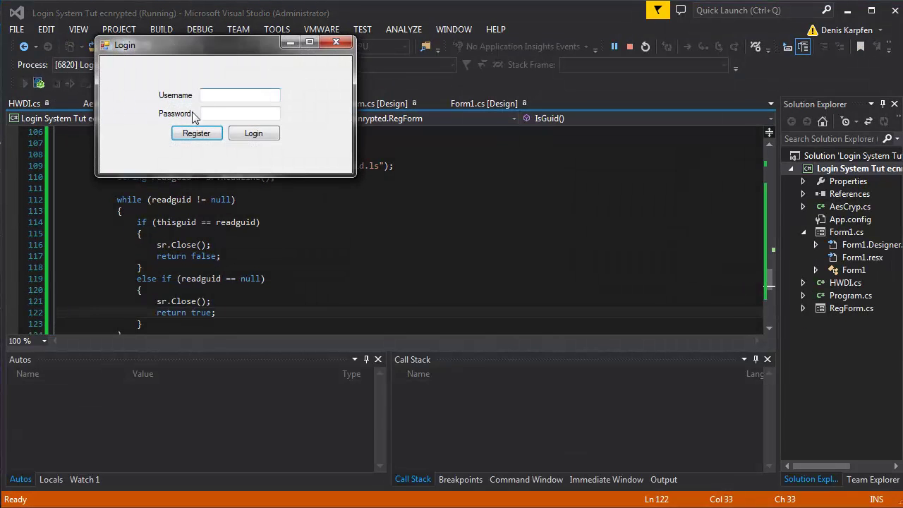
left_click(197, 133)
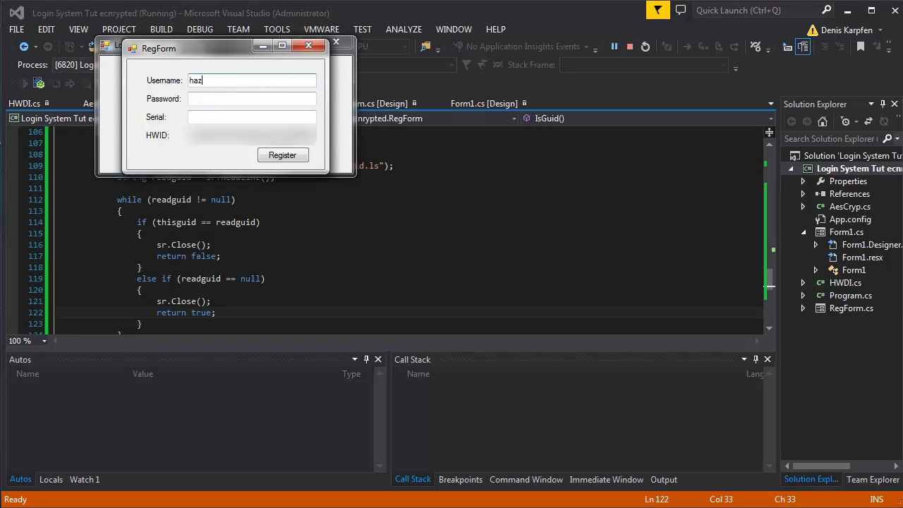
key("BackSpace")
left_click(213, 98)
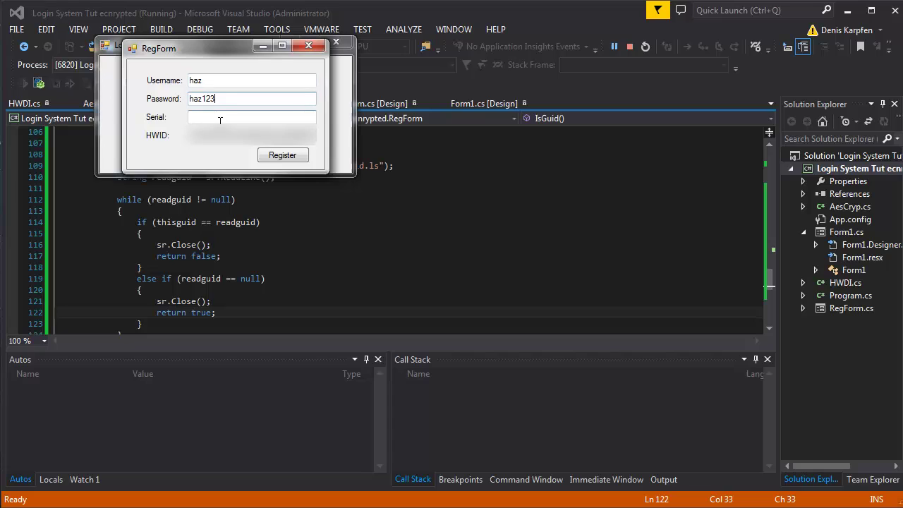
left_click(224, 118)
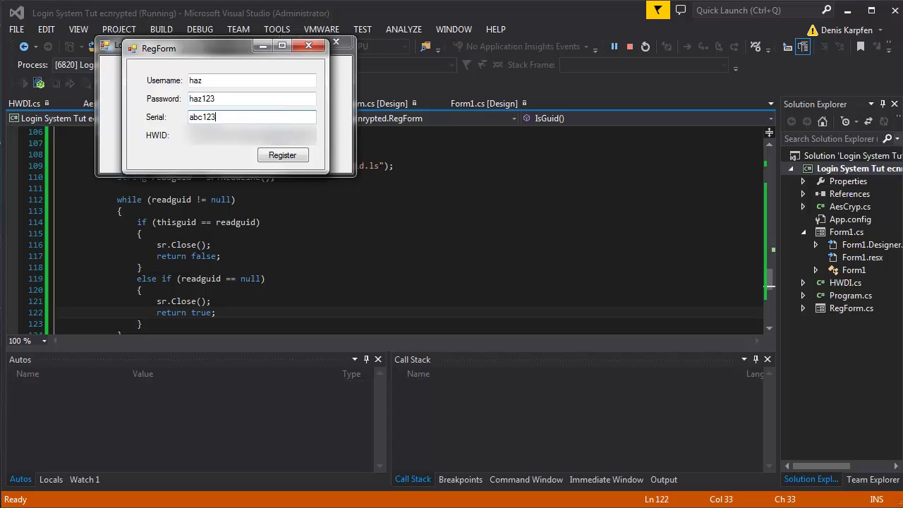
left_click(282, 154)
left_click(263, 162)
left_click(282, 156)
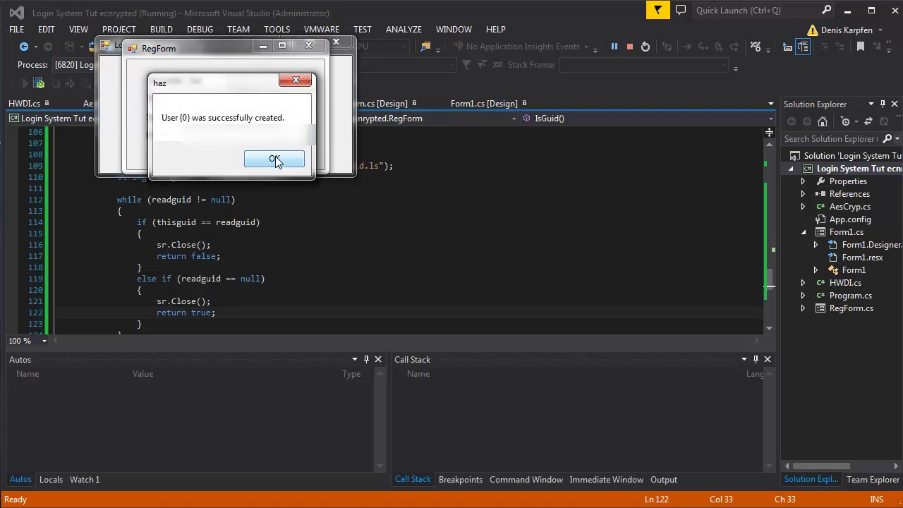
left_click(275, 161)
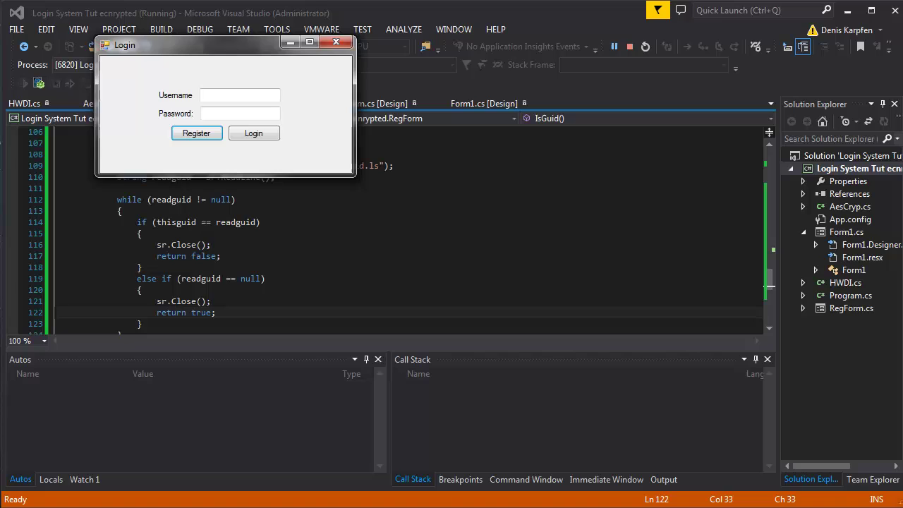
- Open id.ls from data\guid in Notepad, confirm it is empty, and return to Visual Studio
key("alt+Tab")
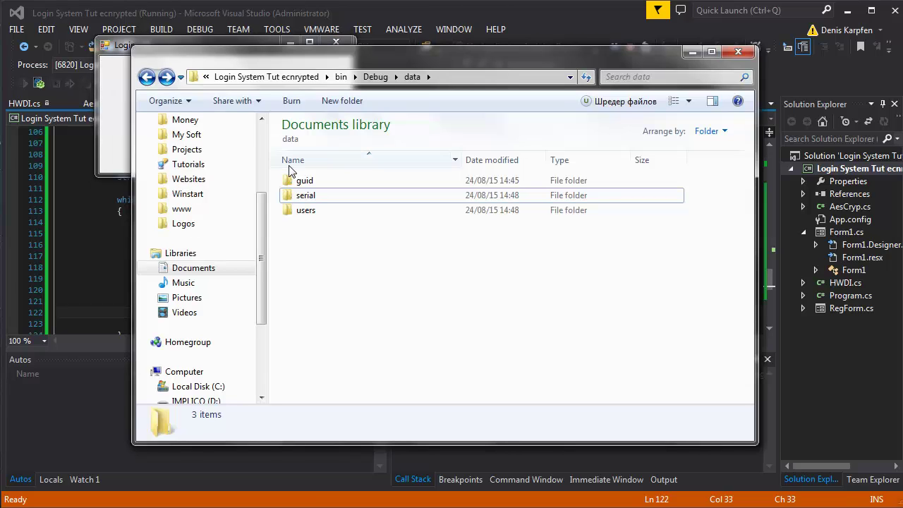
left_click(312, 187)
double_click(312, 189)
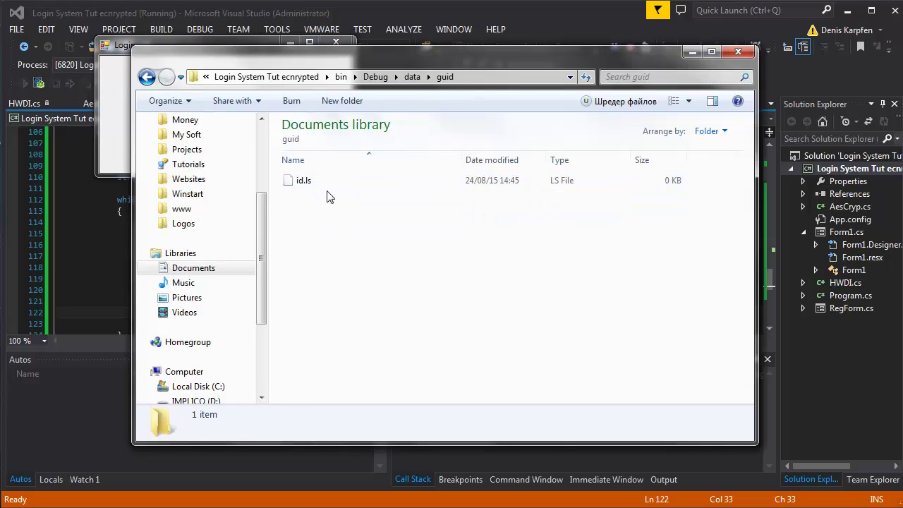
right_click(313, 180)
left_click(303, 182)
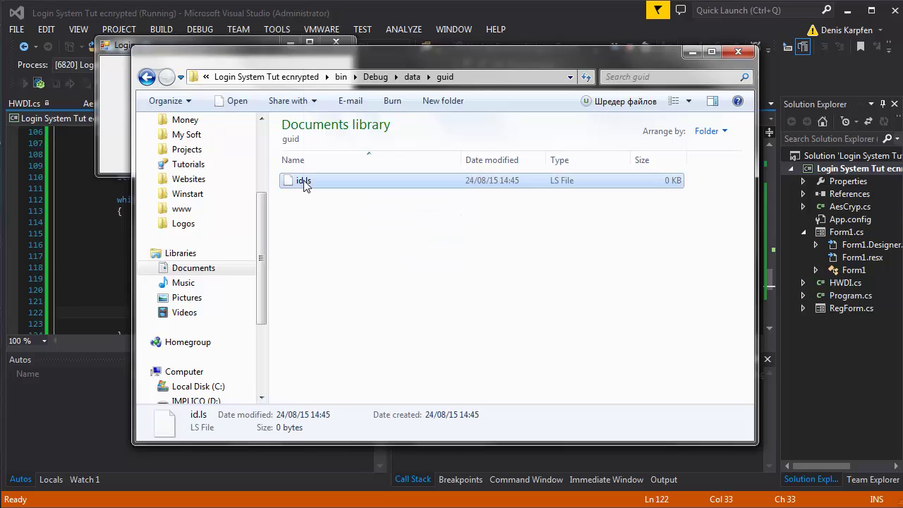
right_click(303, 181)
left_click(367, 2)
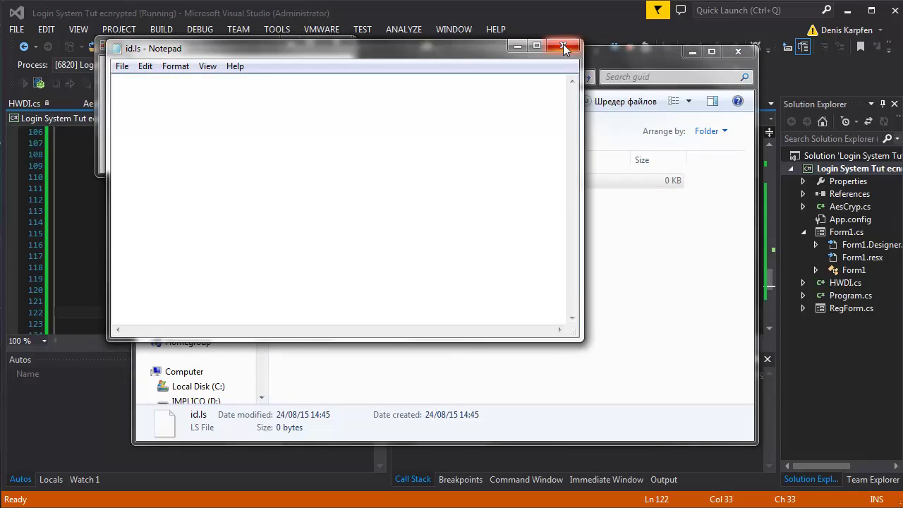
left_click(564, 46)
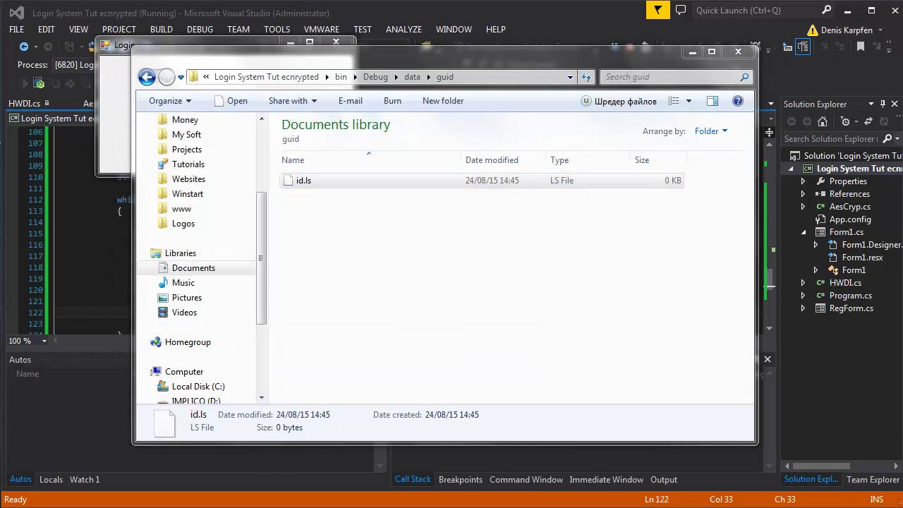
left_click(90, 255)
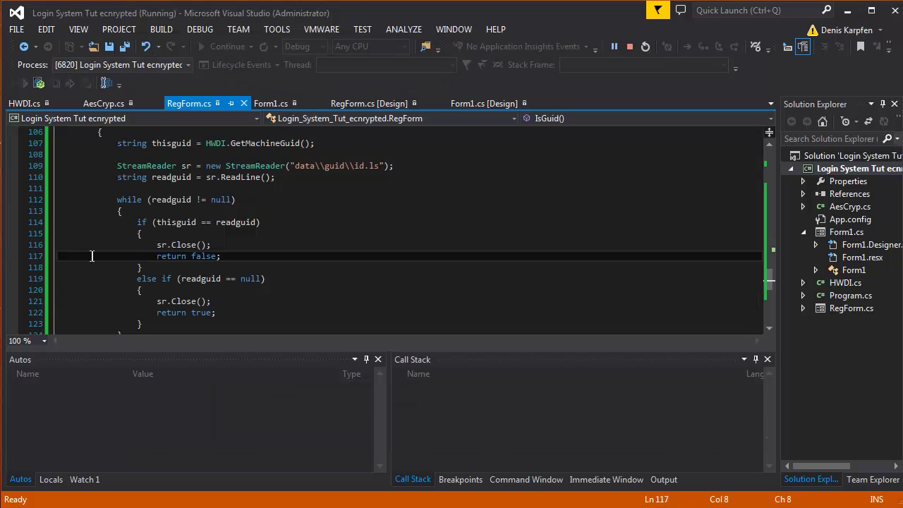
- Stop debugging and add a GetMachineGuid() call after sw.Close()
left_click(630, 46)
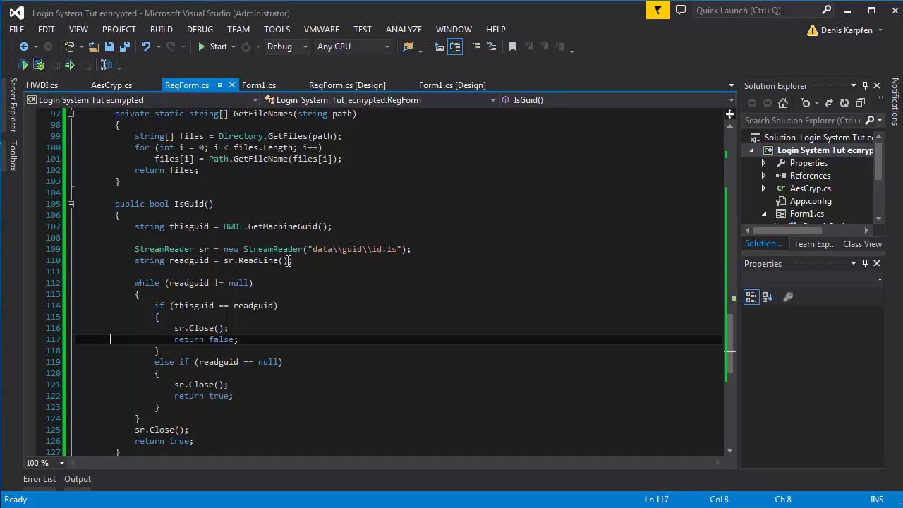
scroll(330, 240, "up", 4)
scroll(330, 240, "up", 6)
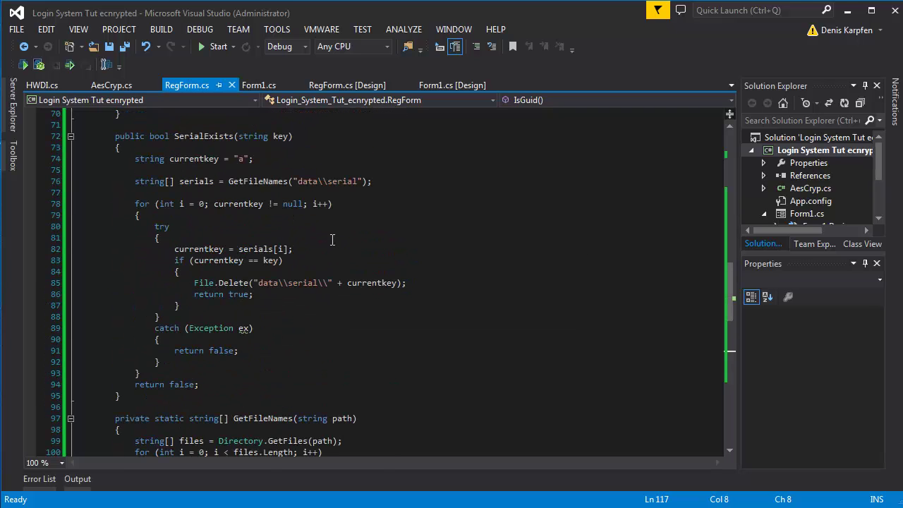
scroll(332, 244, "up", 7)
scroll(349, 271, "up", 3)
scroll(349, 271, "down", 2)
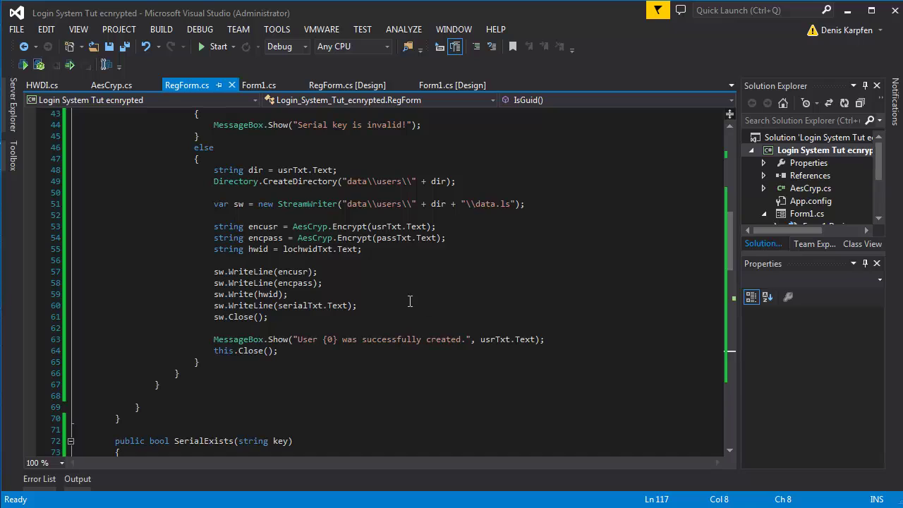
left_click(396, 314)
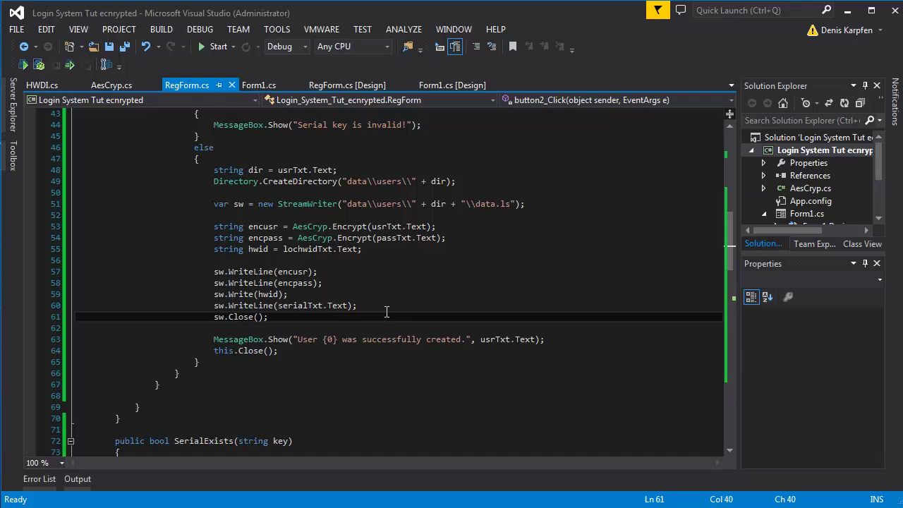
key("Return")
key("Return")
type("string thishuid = HWDI.Get")
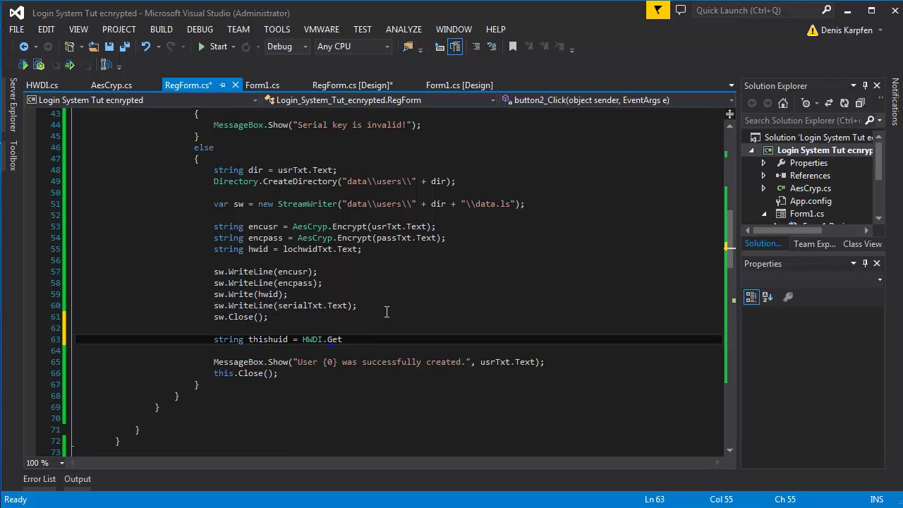
type("MachineGuid();")
key("Return")
key("Return")
type("File.appendAllText(\"data\\\\guid\\\\")
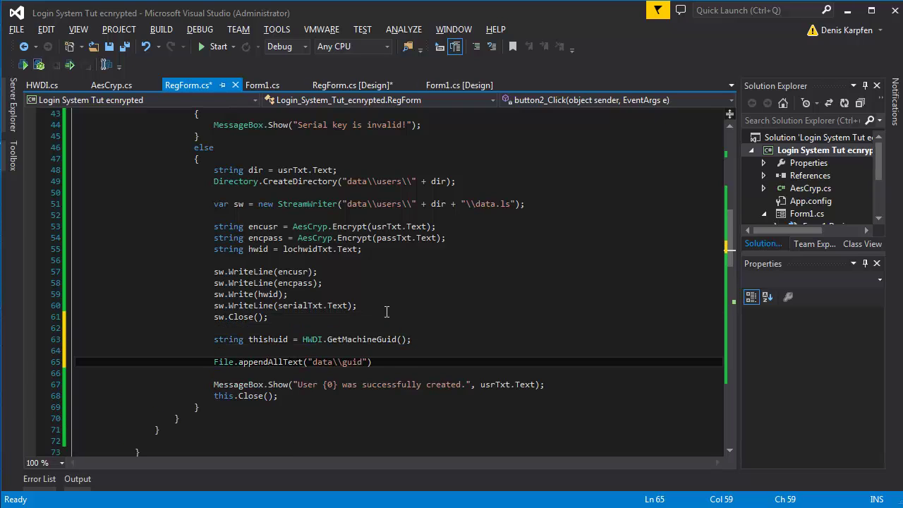
type("id.ls\"), thisguid + Environment.New")
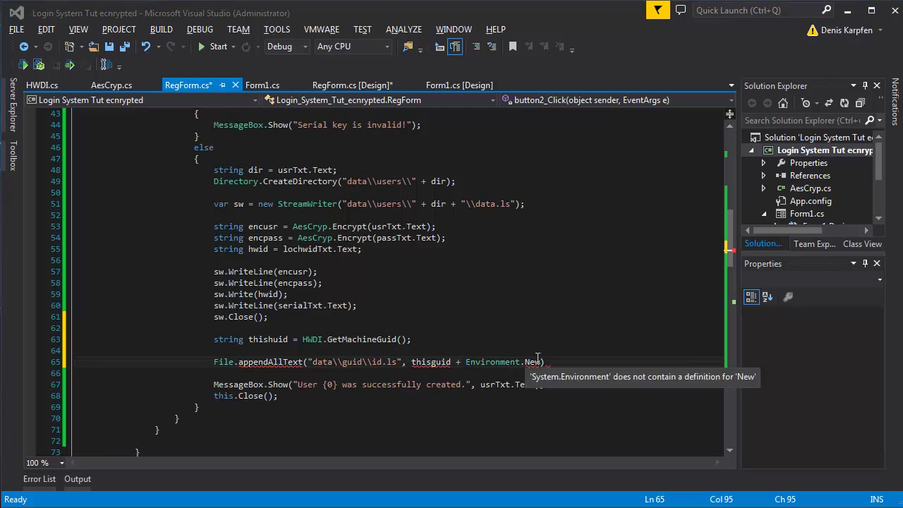
- Append the GUID plus Environment.NewLine to data\guid\id.ls with File.AppendAllText, and save
left_click(244, 362)
key("BackSpace")
type("A")
left_click(542, 362)
type("Line")
key("End")
type(";")
key("ctrl+s")
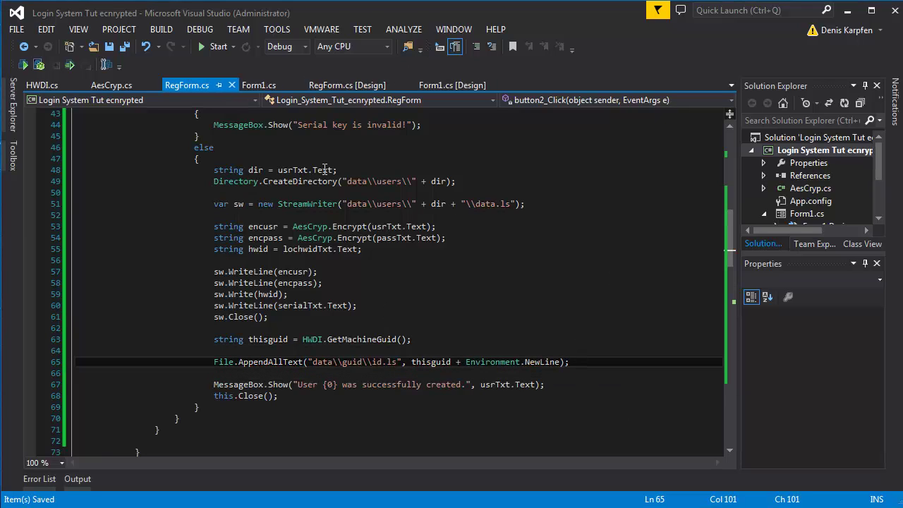
left_click(319, 192)
- Create a new file named abc123 in data\serial, accepting the extension-change warning
key("alt+Tab")
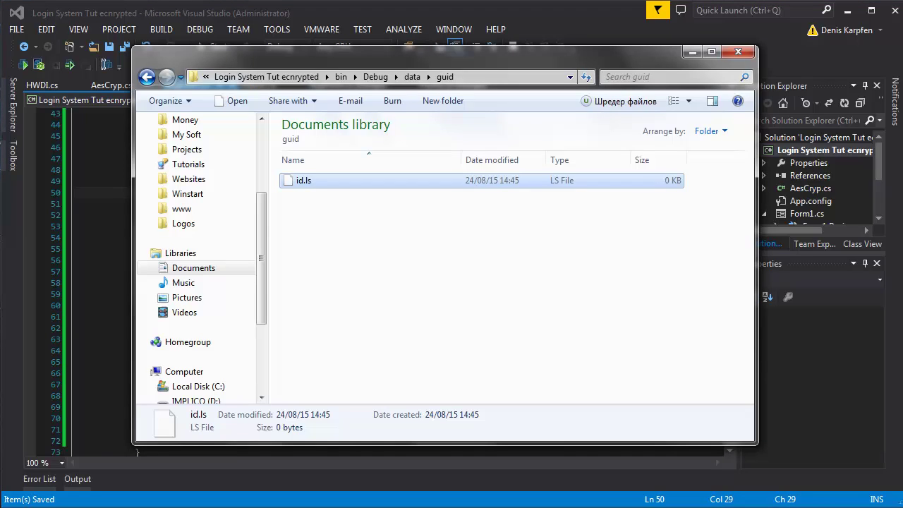
key("BackSpace")
key("Down")
key("Return")
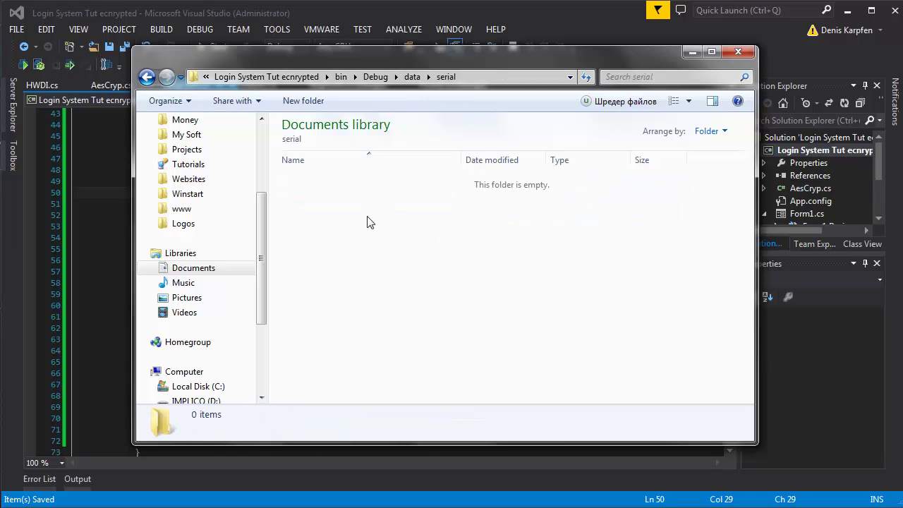
right_click(365, 214)
left_click(564, 339)
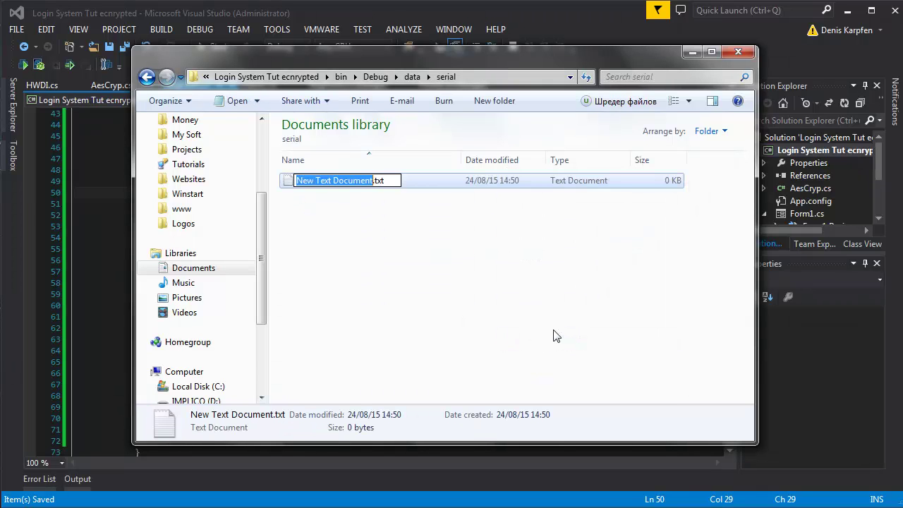
type("abc")
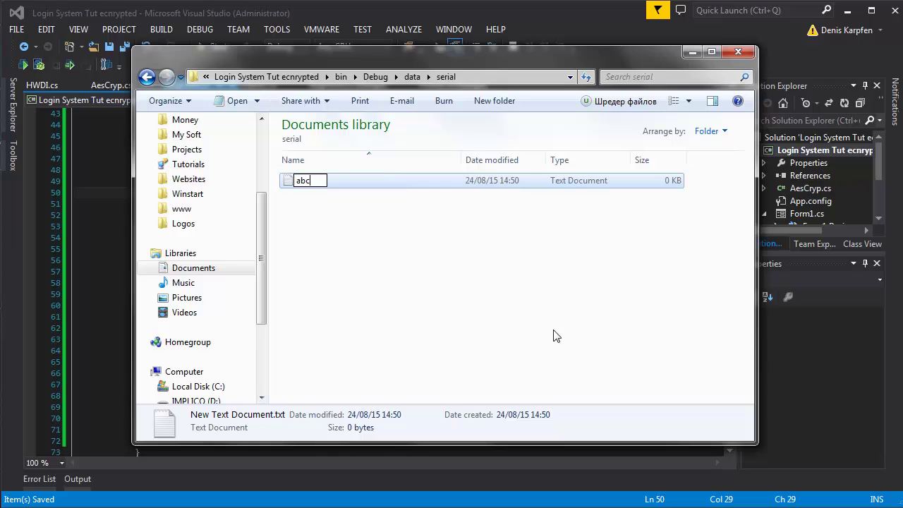
type("123")
key("Return")
key("Return")
- Delete the haz folder from data\users, confirm users is empty, and close Explorer
key("BackSpace")
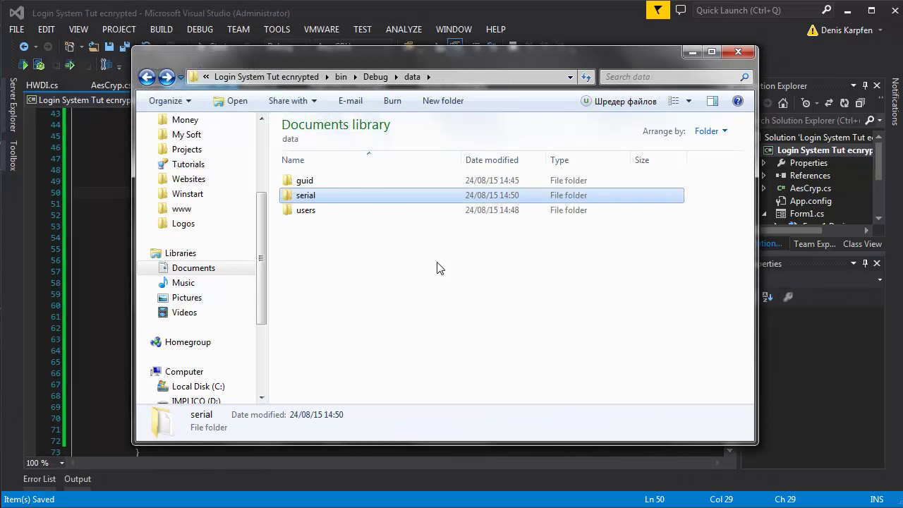
key("Down")
key("Return")
key("Return")
key("Down")
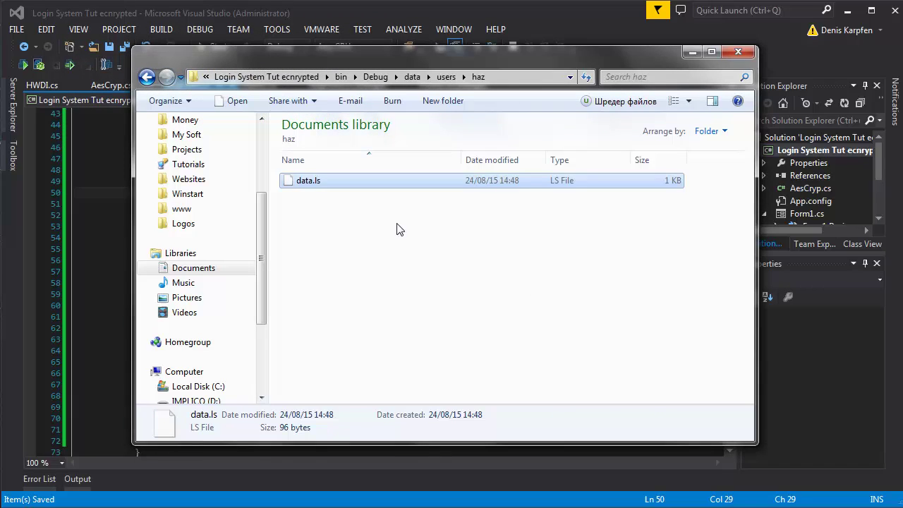
key("Delete")
key("Escape")
key("BackSpace")
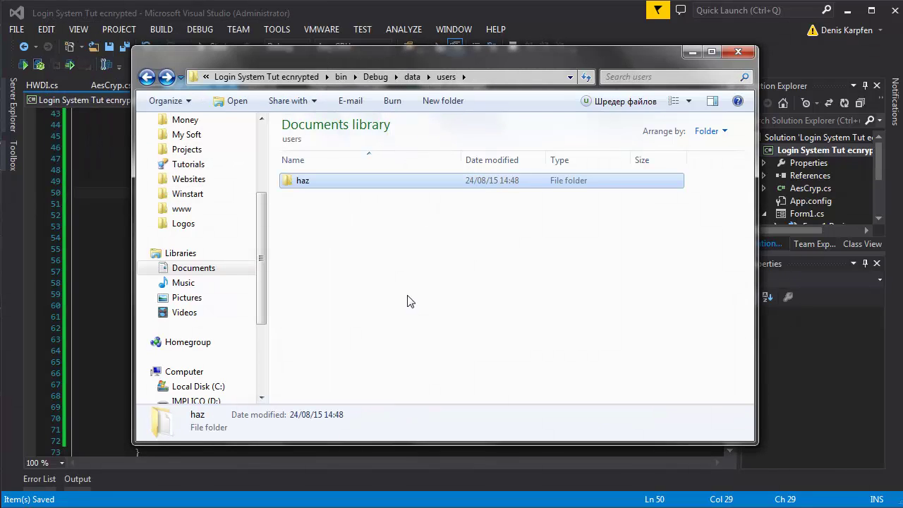
key("Delete")
key("Return")
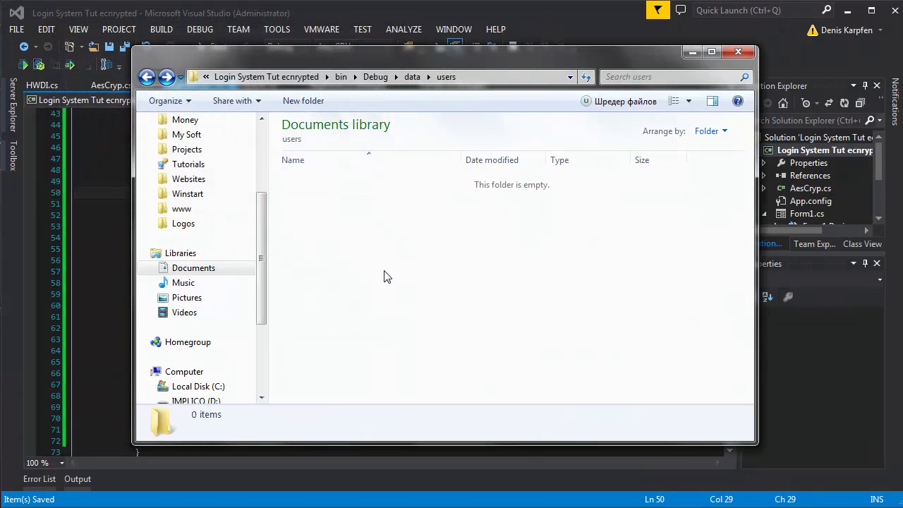
key("BackSpace")
key("Return")
key("BackSpace")
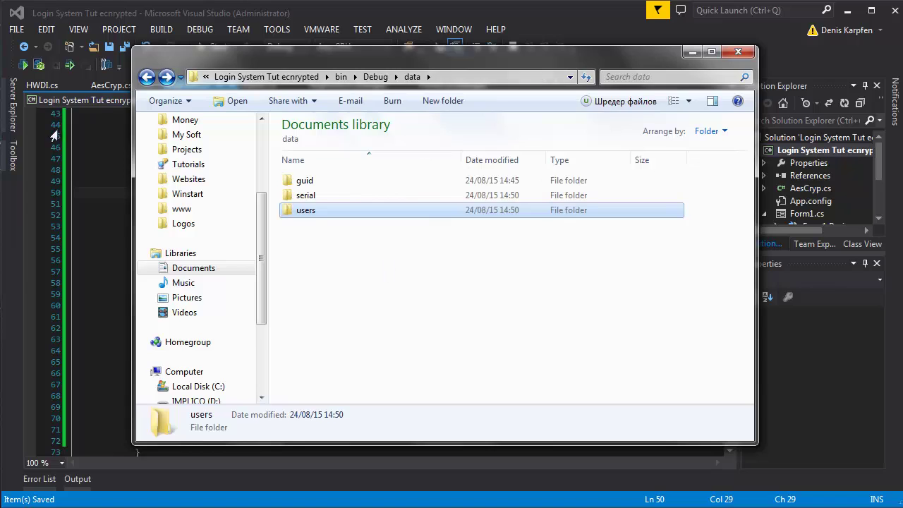
key("alt+F4")
left_click(204, 53)
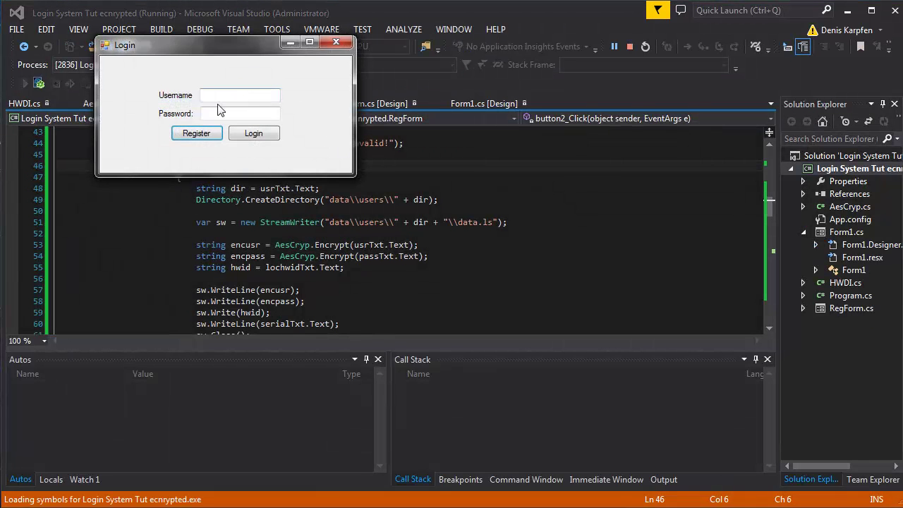
left_click(197, 132)
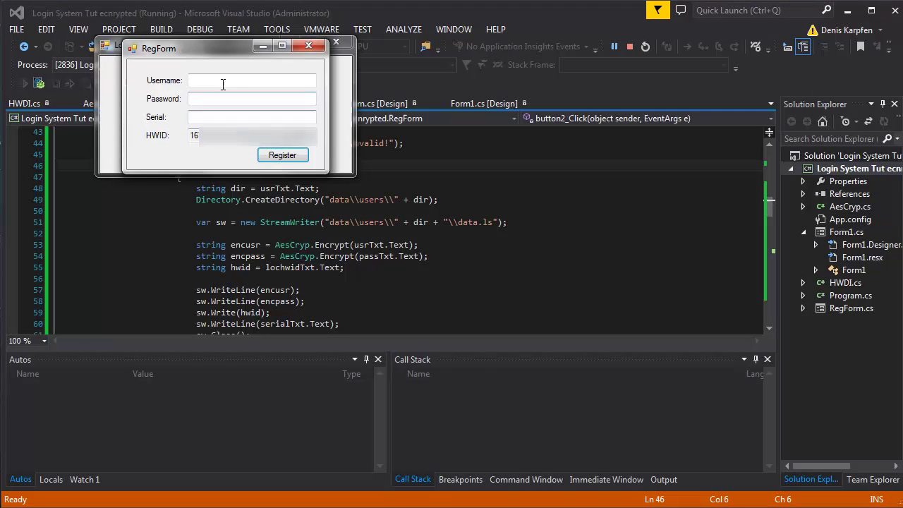
type("z")
key("Tab")
type("h")
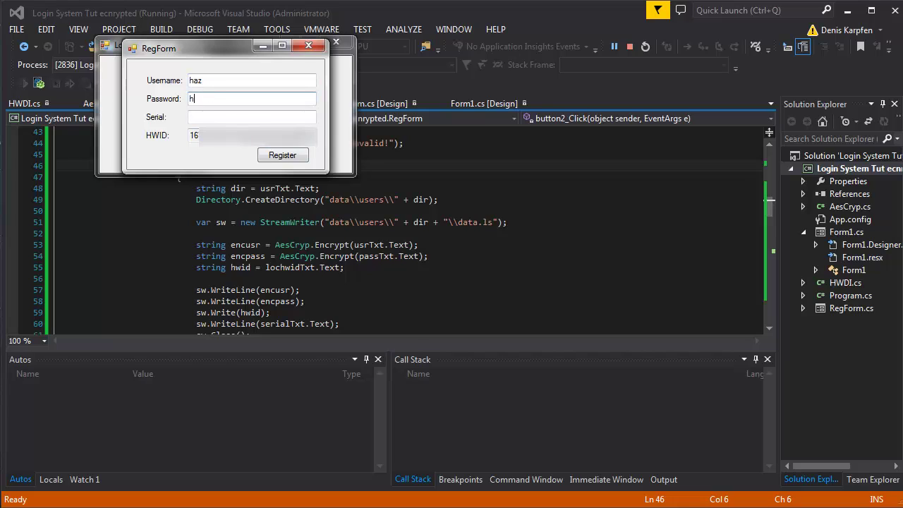
key("Tab")
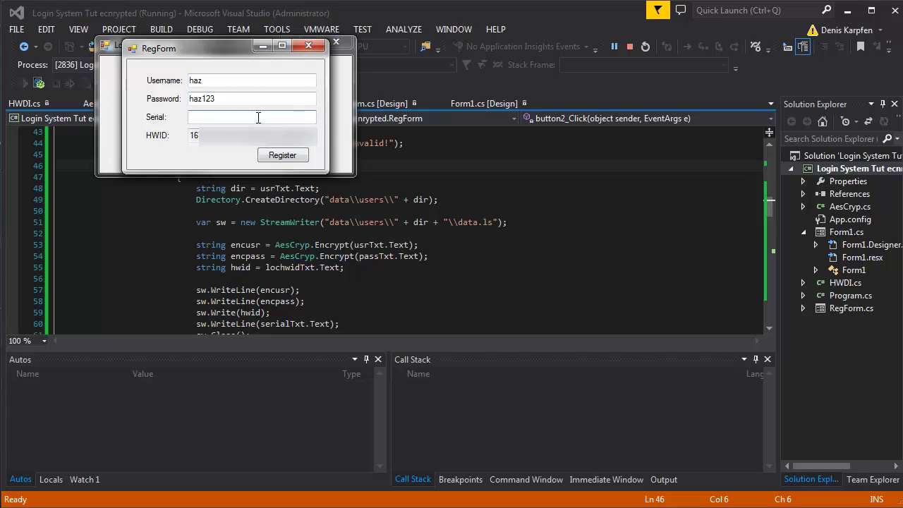
type("c123")
left_click(286, 155)
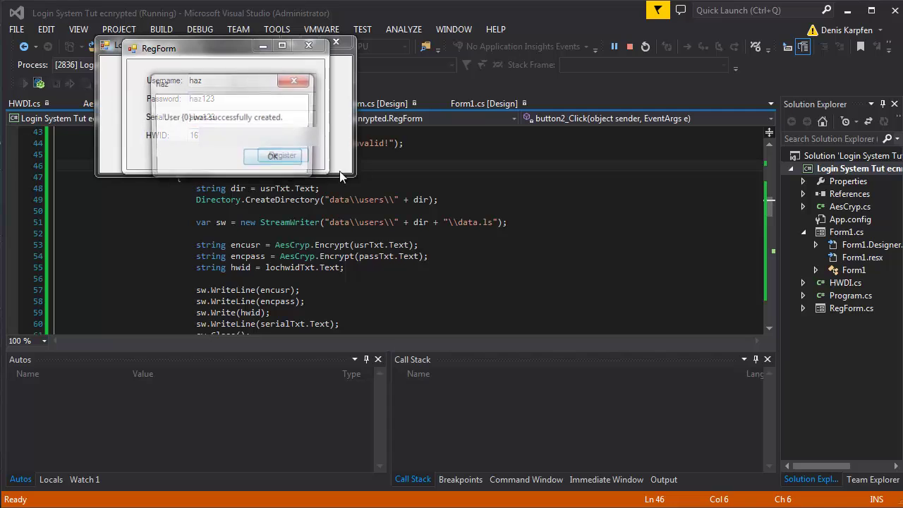
left_click(270, 160)
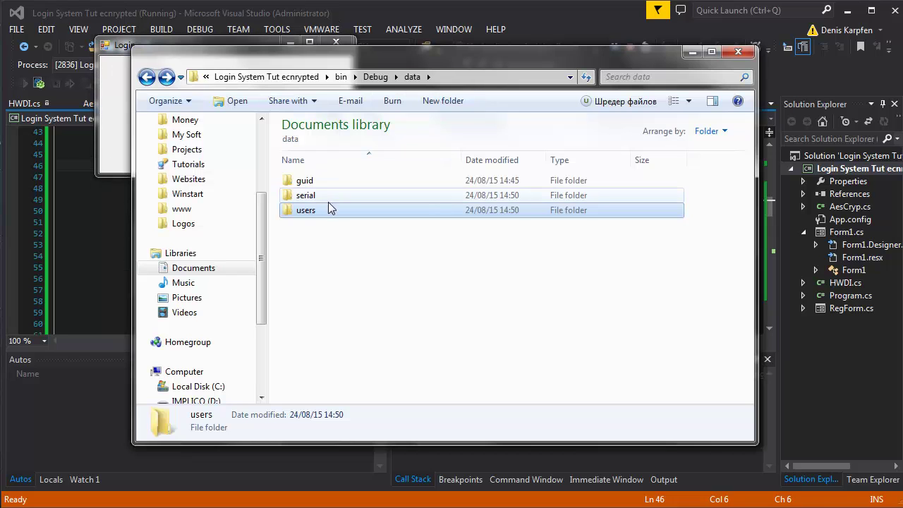
- Open id.ls from data\guid in Notepad to check its contents, then close it
left_click(335, 199)
double_click(321, 181)
right_click(319, 179)
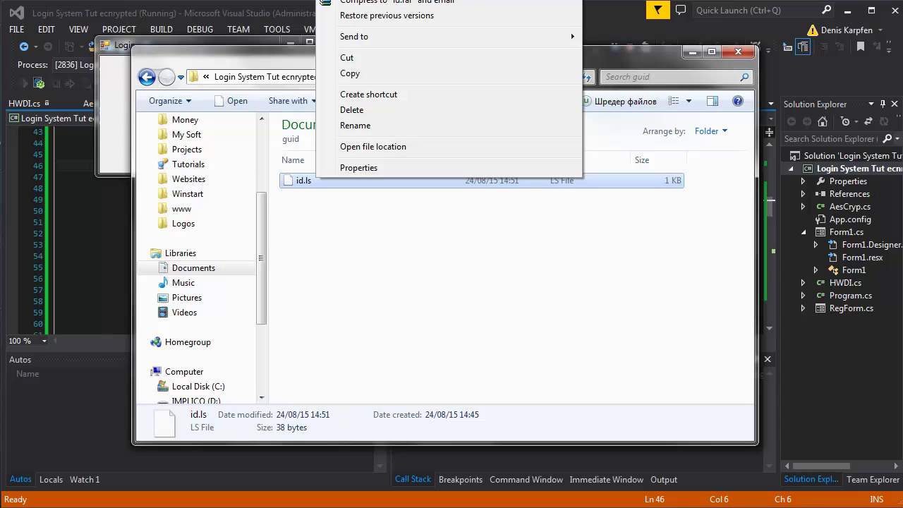
left_click(381, 3)
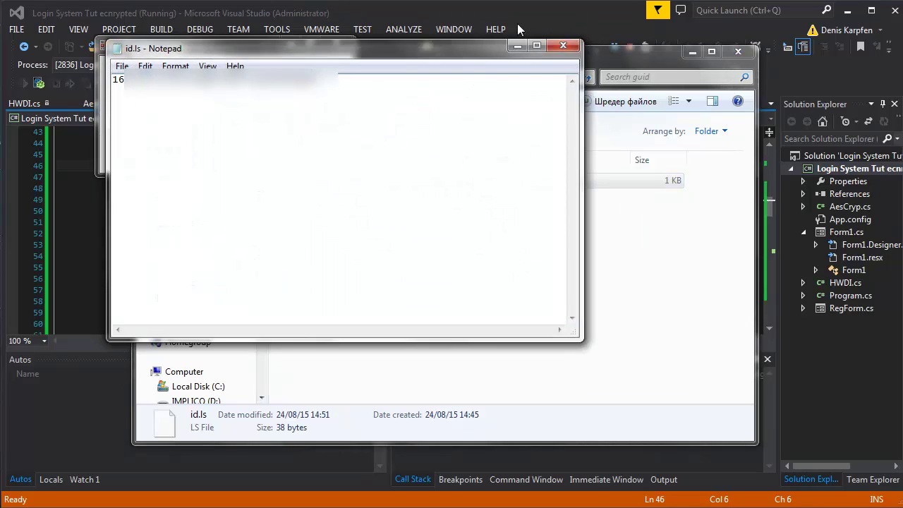
left_click(562, 48)
- In users\haz, put abc123 on its own line in data.ls and save it
key("BackSpace")
key("Down")
key("Down")
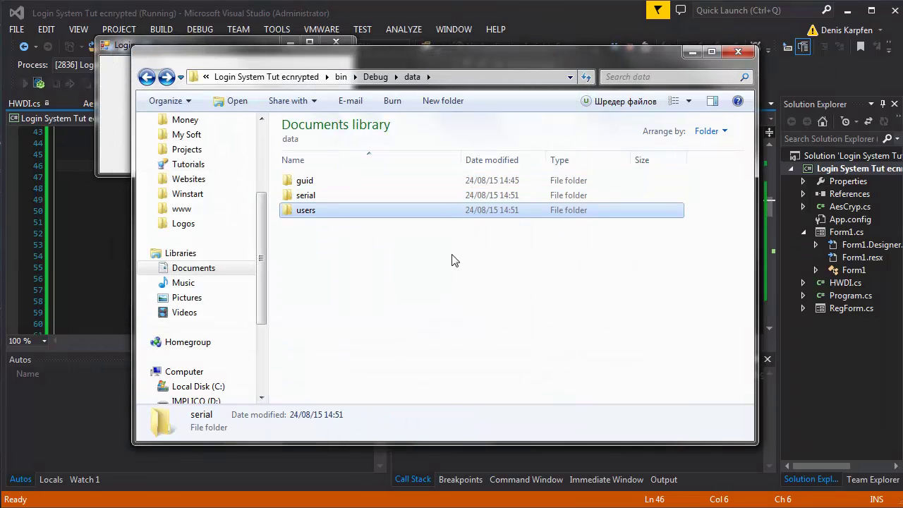
key("Return")
right_click(312, 181)
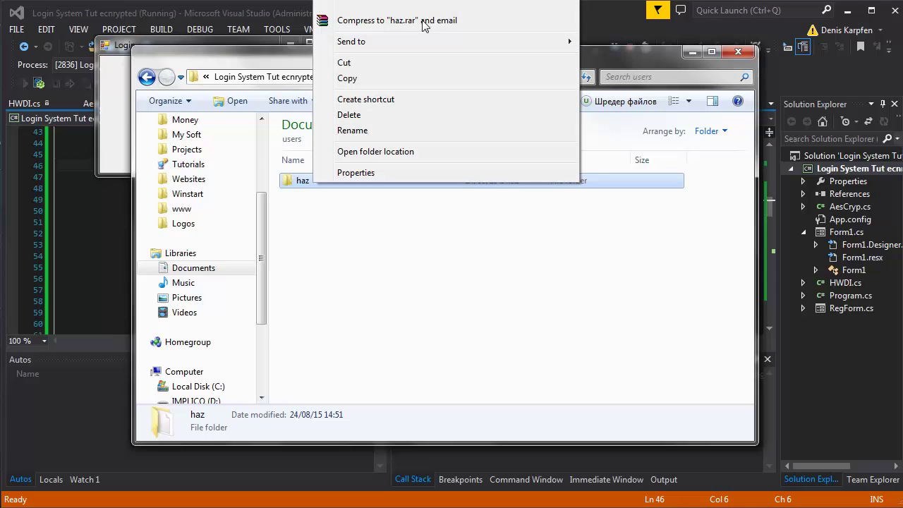
left_click(373, 222)
double_click(317, 182)
right_click(314, 182)
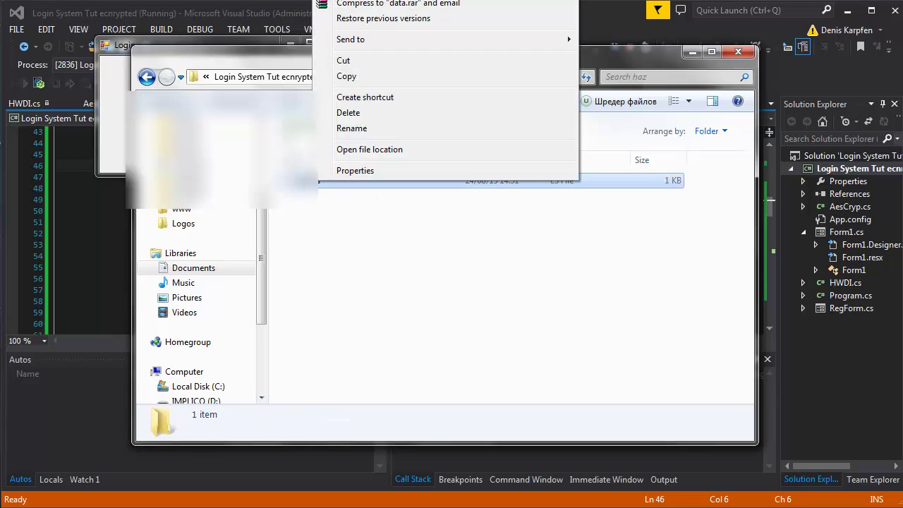
key("o")
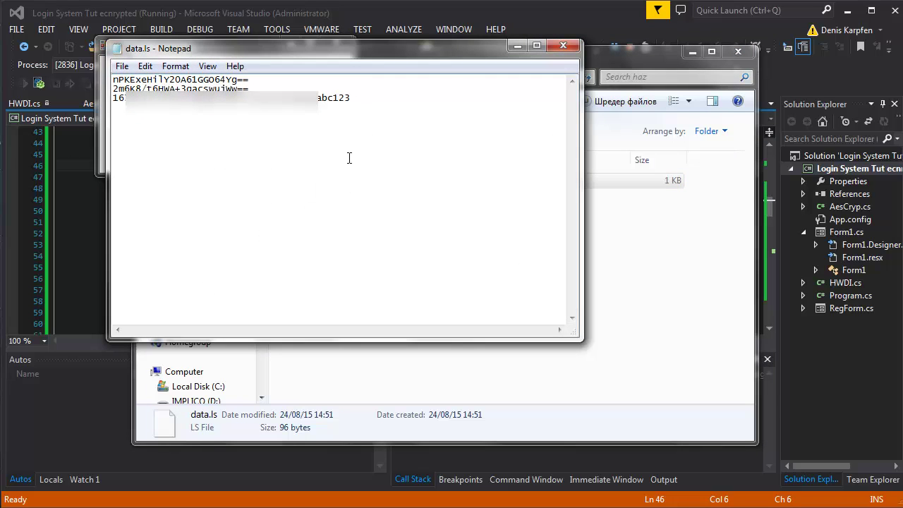
key("Return")
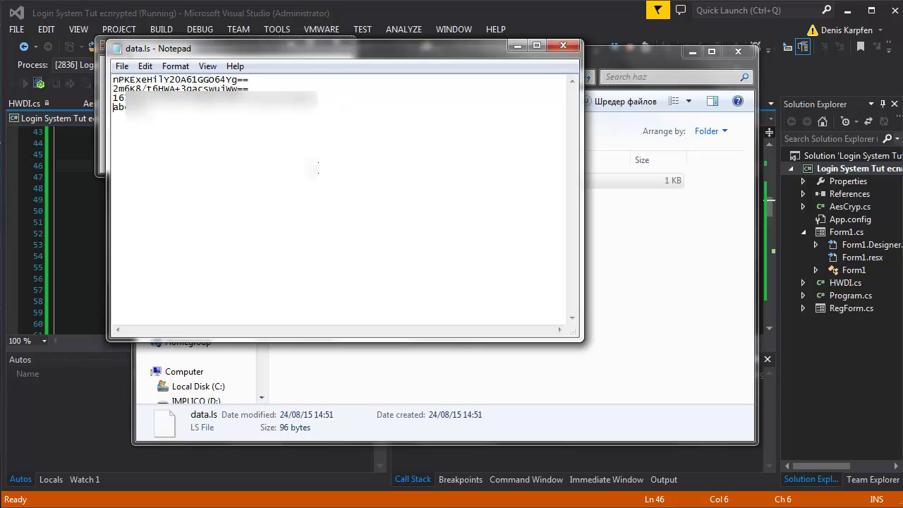
key("ctrl+s")
left_click(563, 45)
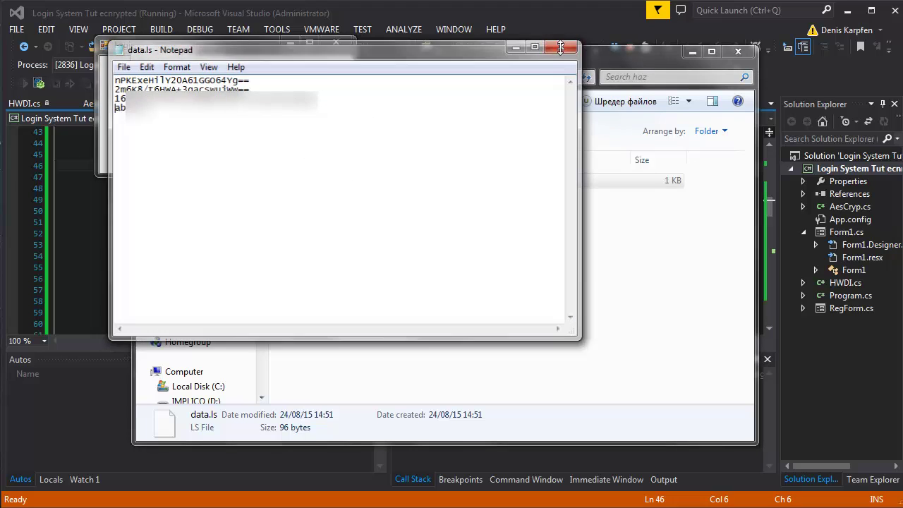
- Stop the app, change sw.Write(hwid) to sw.WriteLine(hwid) on line 59, and save
left_click(126, 234)
left_click(404, 241)
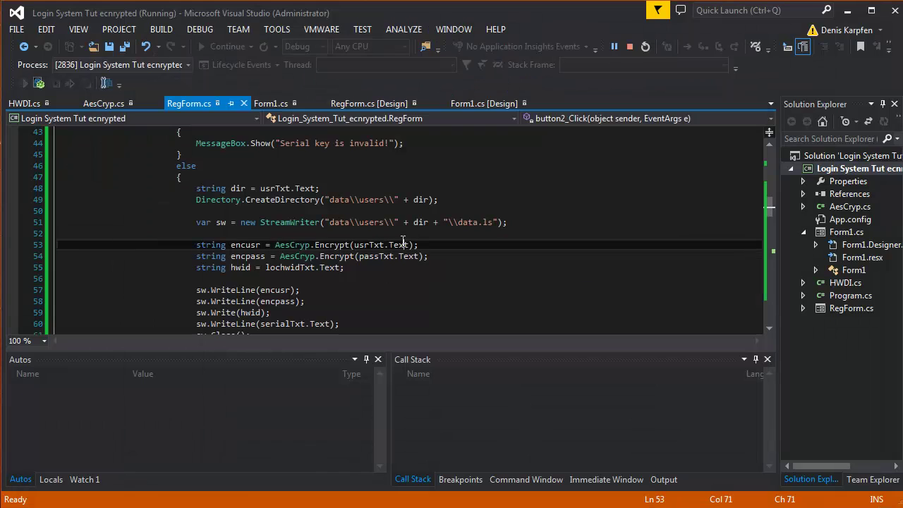
scroll(377, 211, "down", 4)
scroll(376, 210, "up", 2)
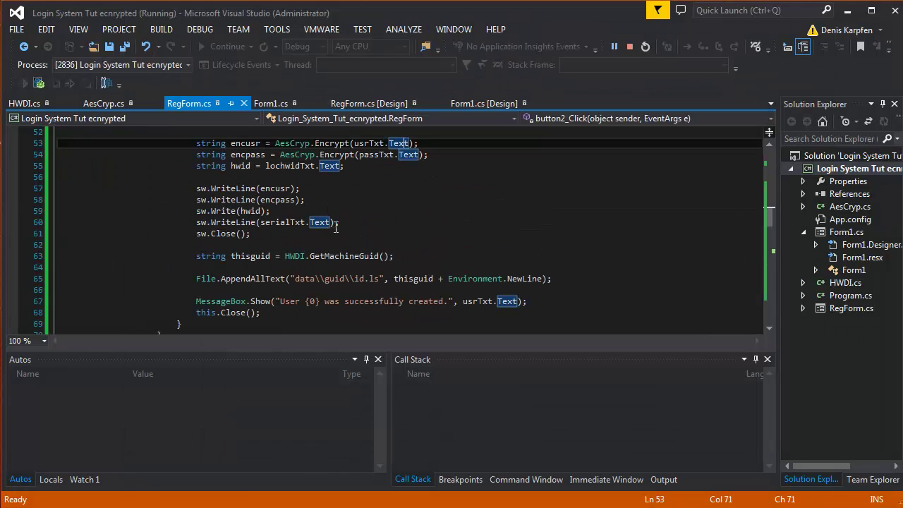
left_click(231, 211)
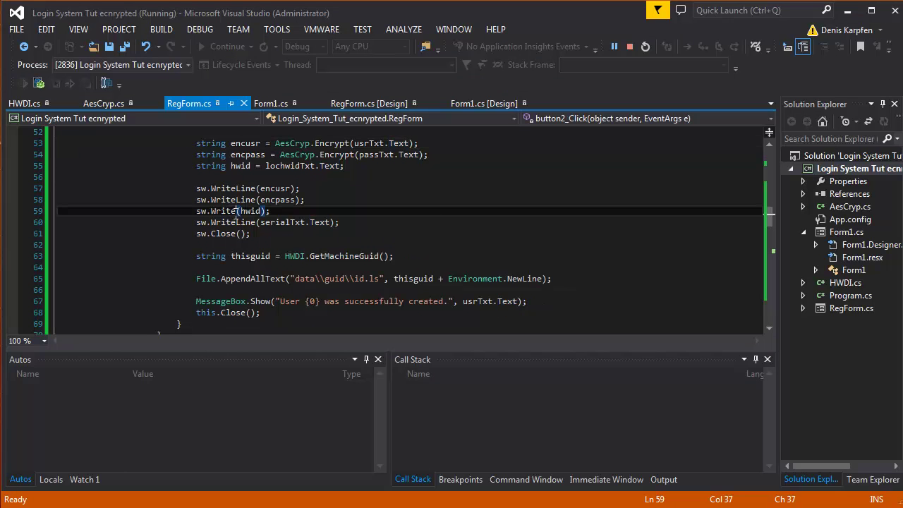
key("BackSpace")
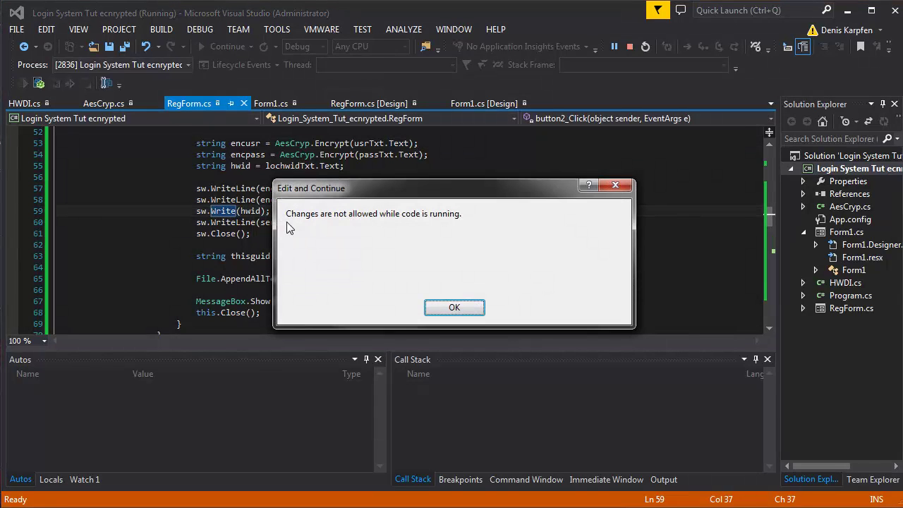
left_click(447, 306)
left_click(630, 46)
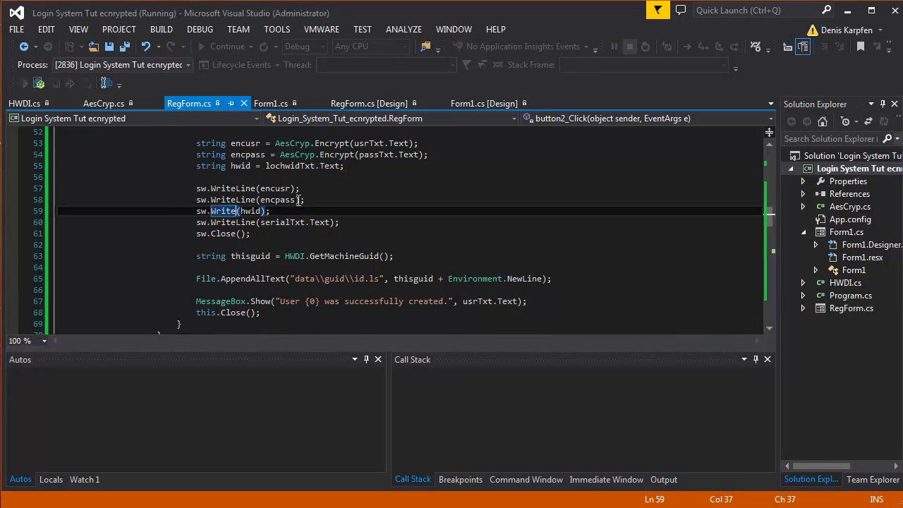
type("Line")
key("ctrl+s")
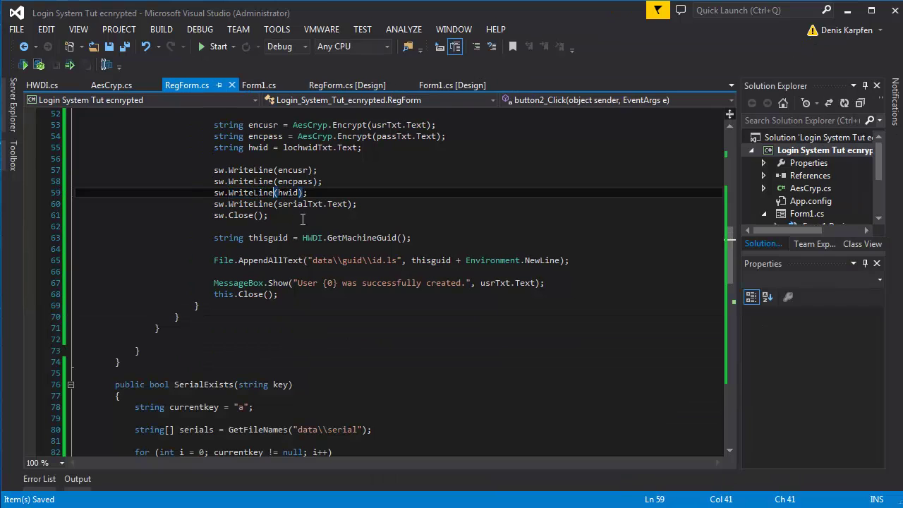
left_click(212, 46)
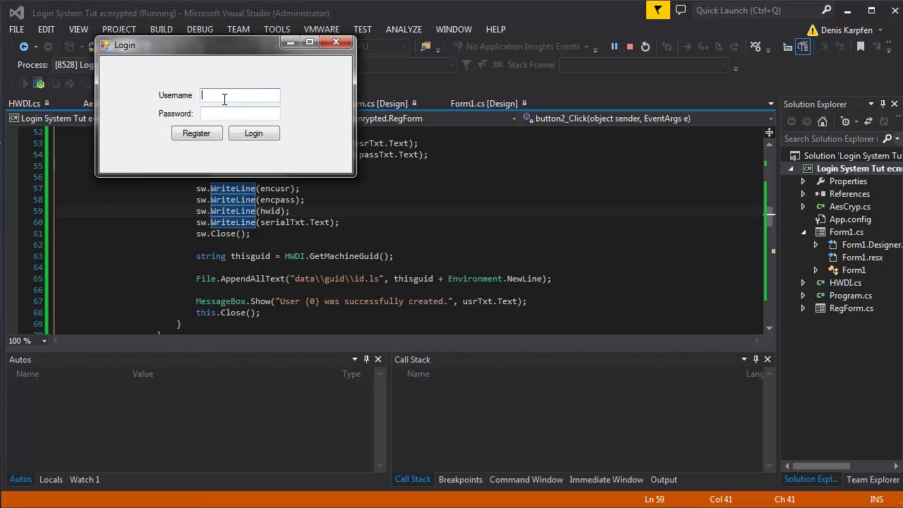
left_click(225, 111)
left_click(215, 137)
left_click(297, 158)
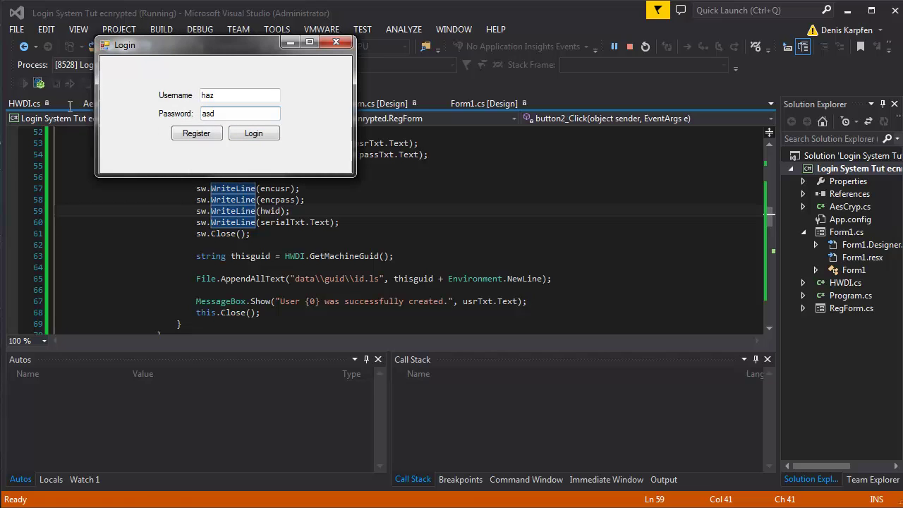
left_click(225, 127)
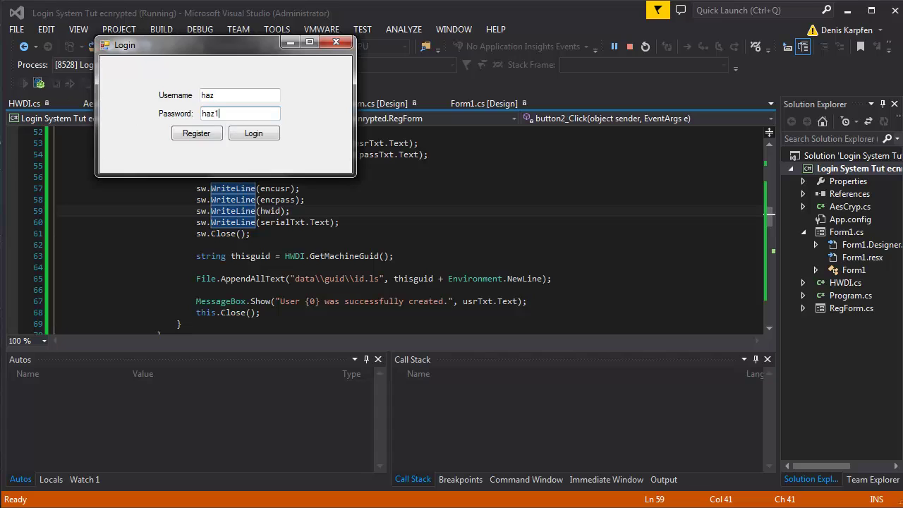
type("23")
left_click(253, 134)
left_click(271, 163)
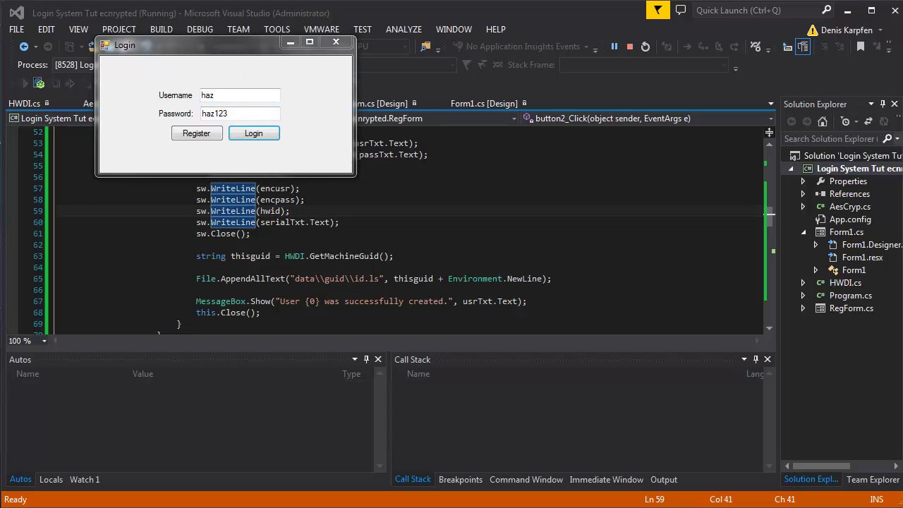
key("alt+Tab")
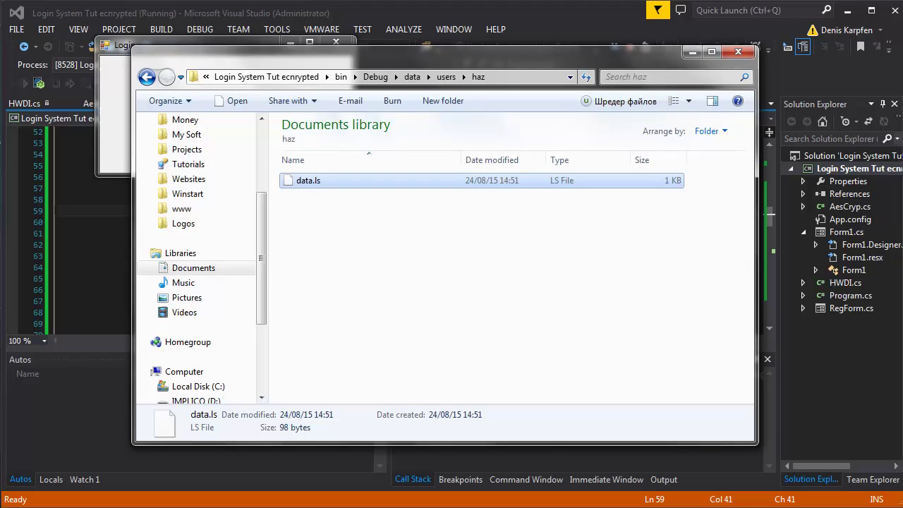
right_click(315, 182)
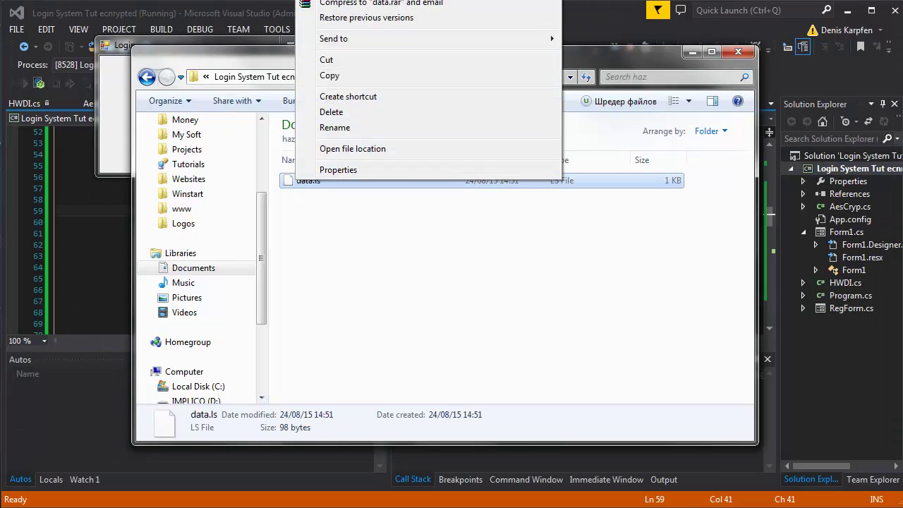
key("Return")
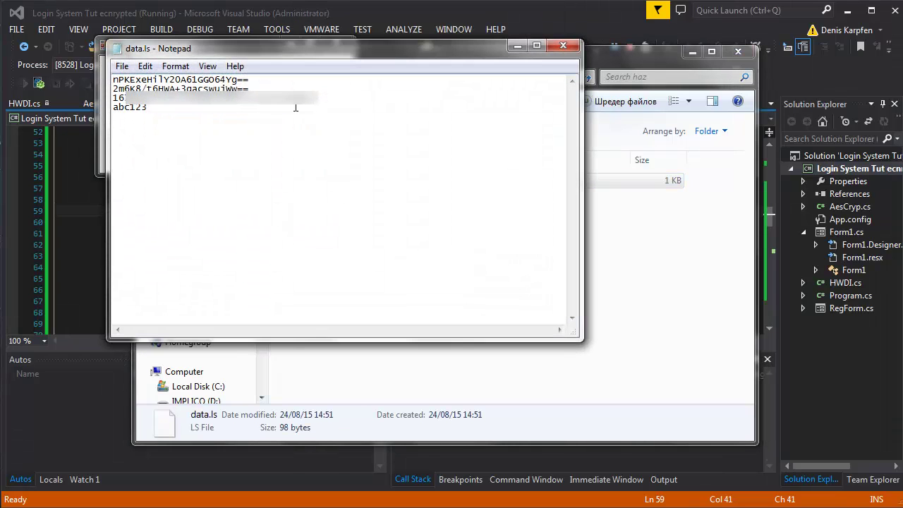
left_click(563, 45)
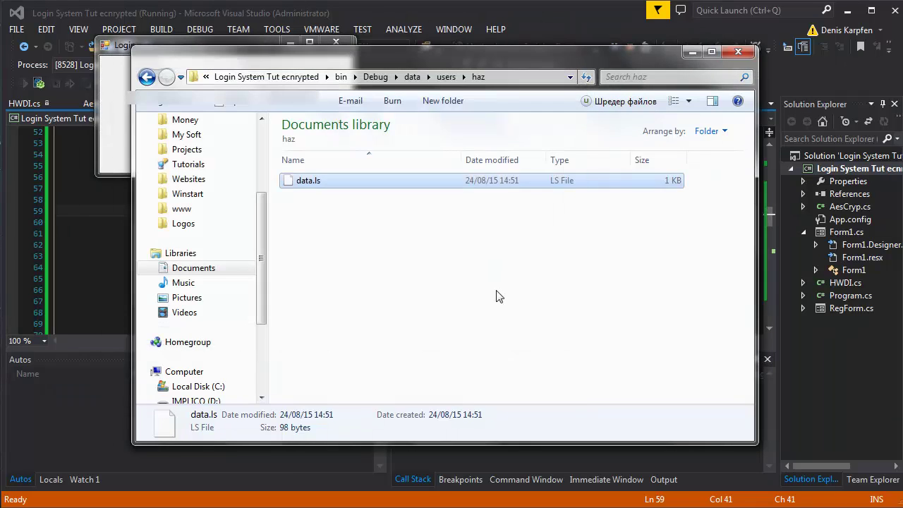
left_click(498, 296)
- Retry the haz login, dismiss the Invalid MachineGUID! error, and close the app
left_click(249, 138)
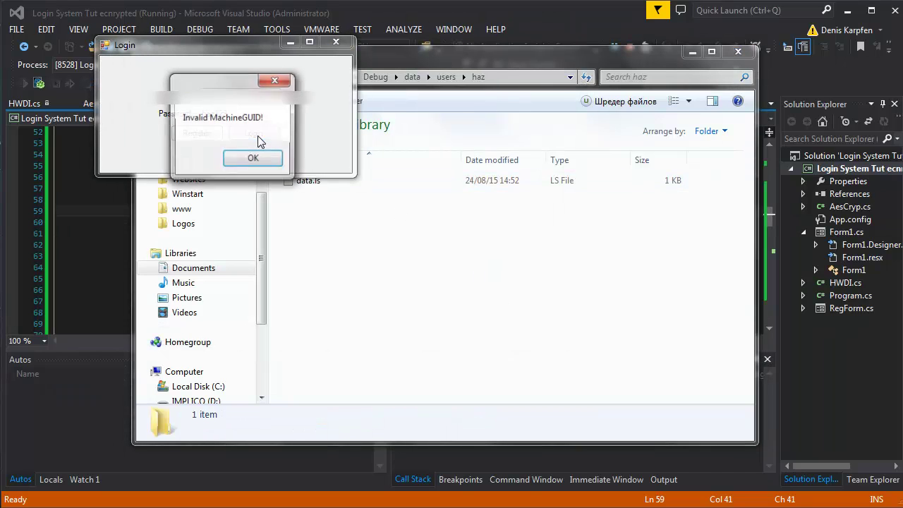
left_click(254, 158)
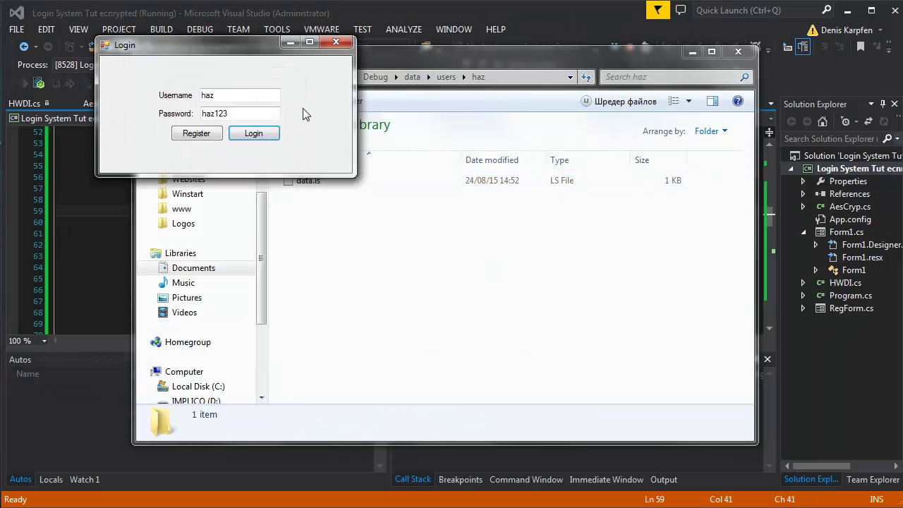
left_click(337, 42)
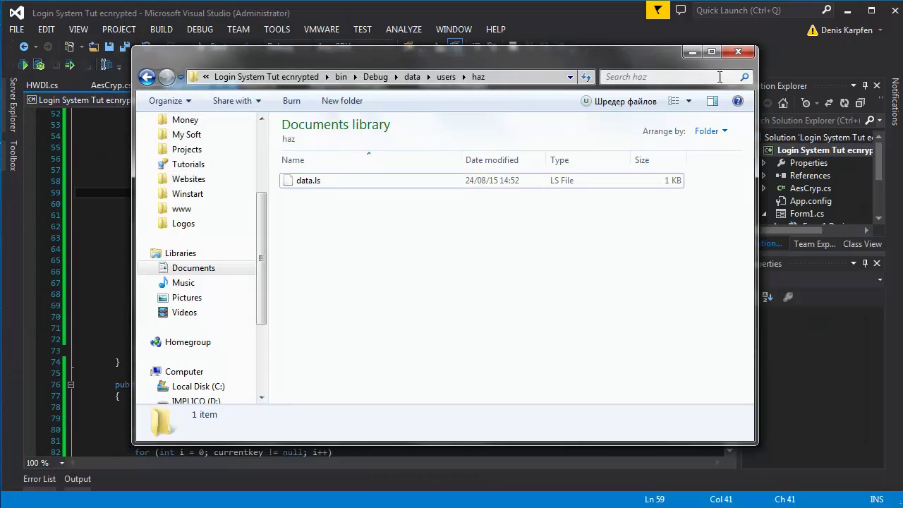
- Close the haz folder window and Visual Studio, leaving the Login System Tut ecnrypted folder showing
left_click(742, 52)
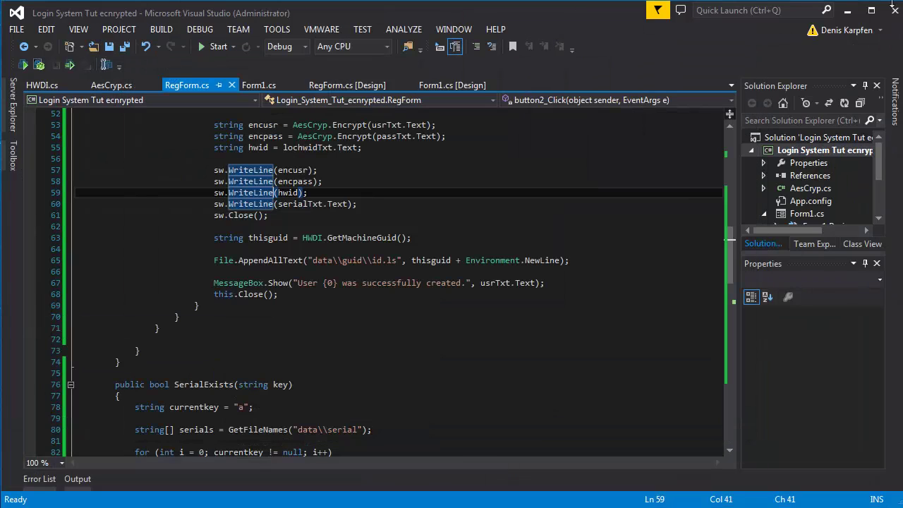
left_click(852, 15)
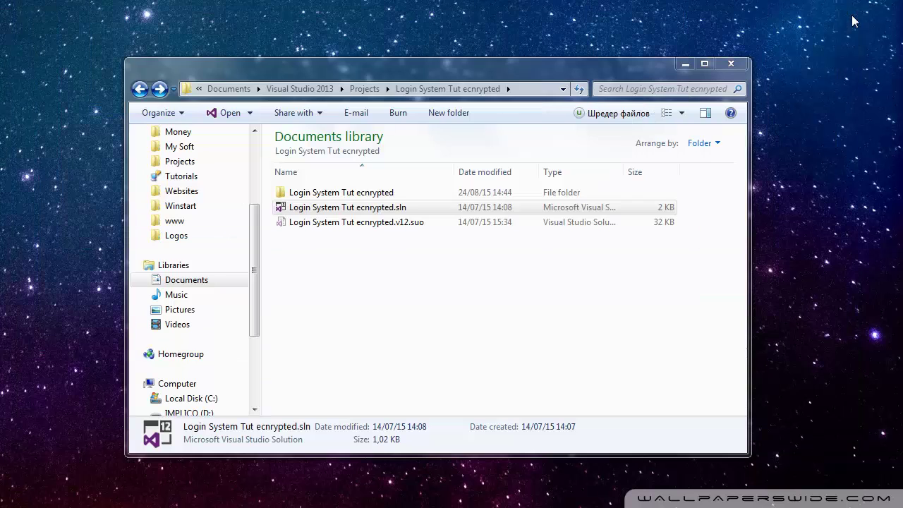
left_click(562, 280)
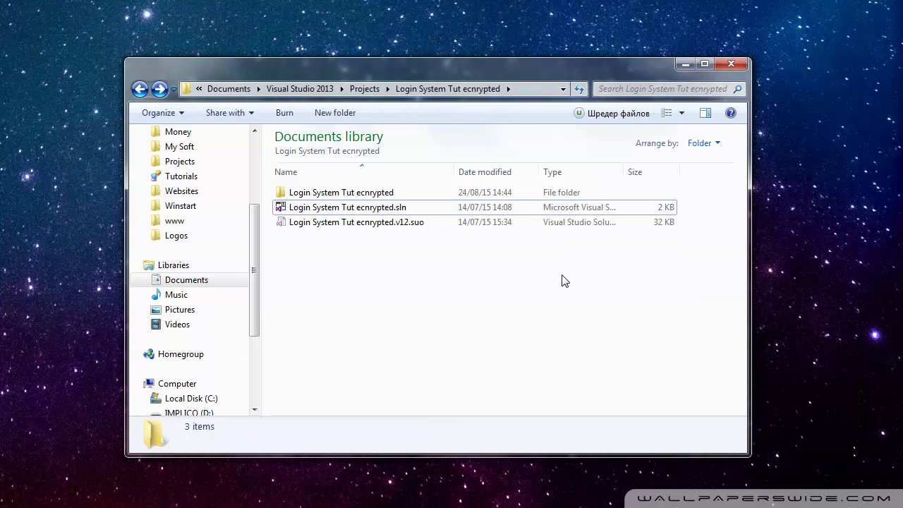